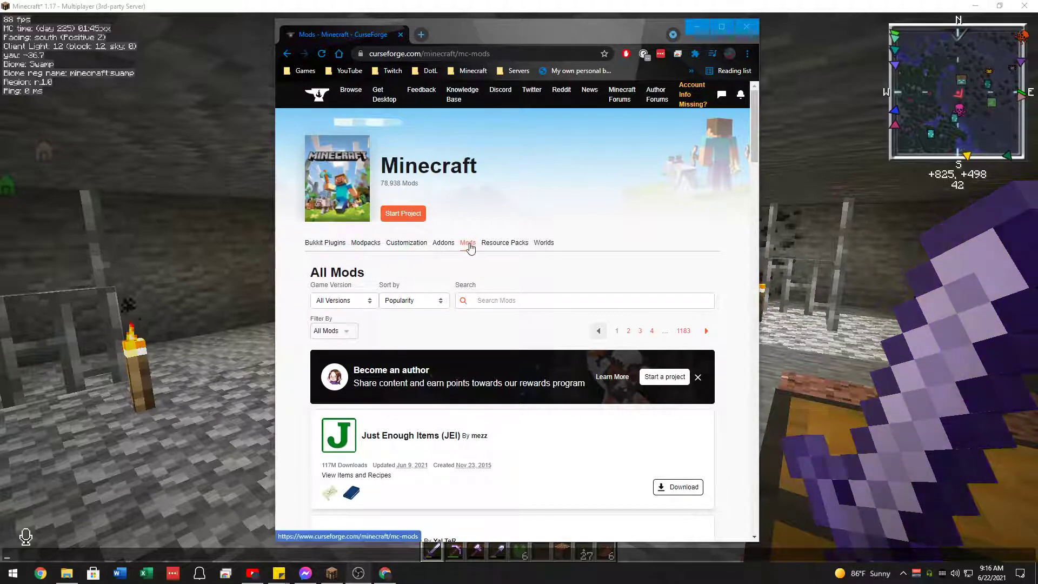
Step: Filter the Minecraft mods list to Fabric and sort it by Last Updated
left_click(357, 304)
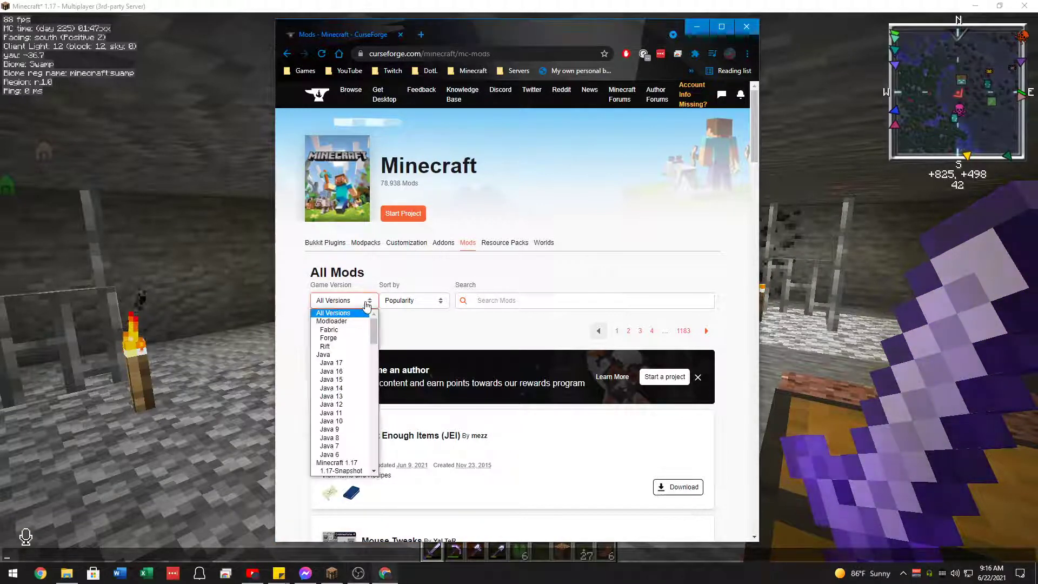
left_click(338, 331)
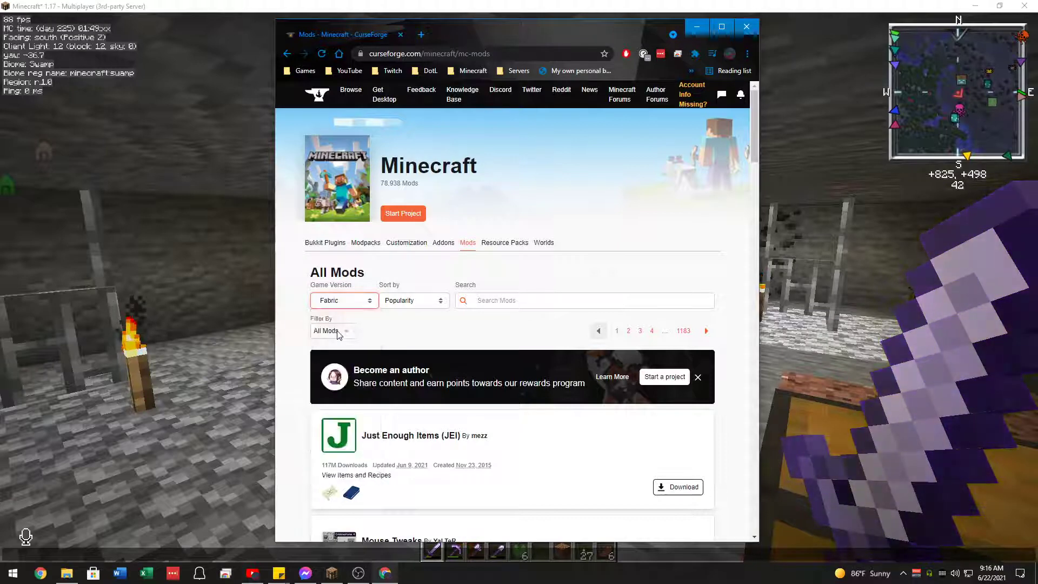
left_click(420, 303)
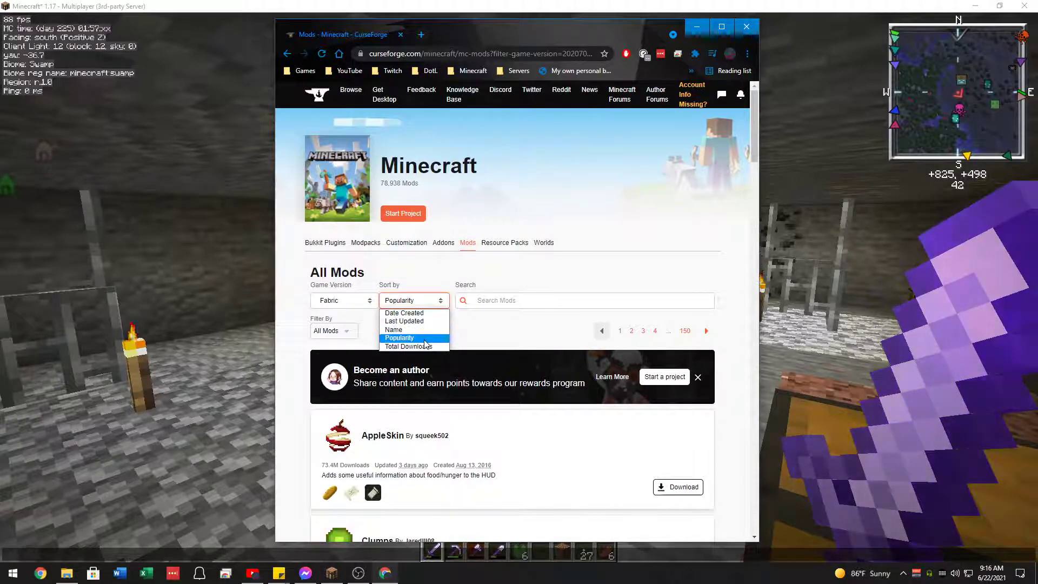
left_click(426, 322)
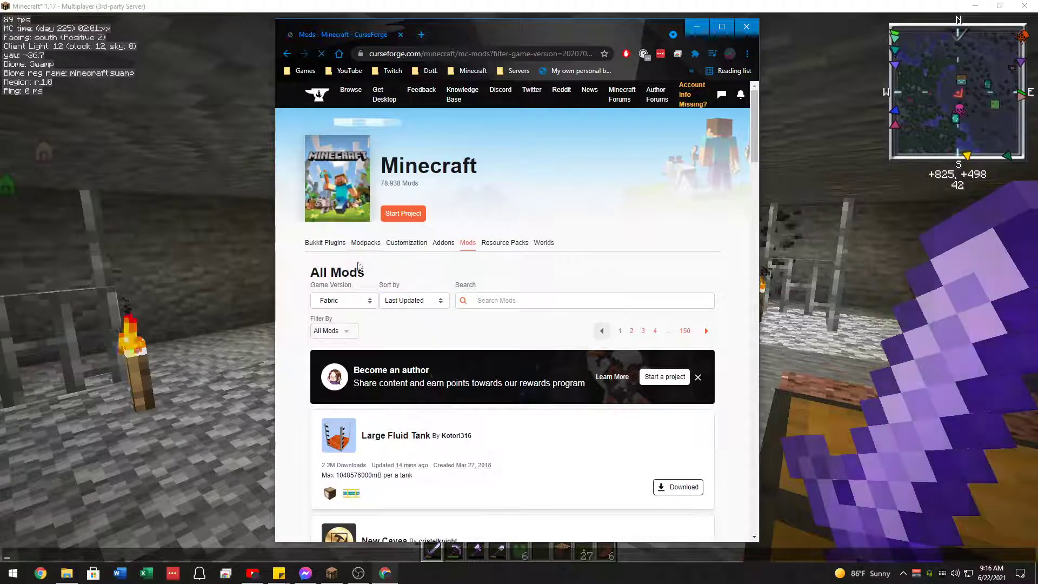
Step: Search the mods for "simple voice chat" and open the Simple Voice Chat page at its recent files
left_click(493, 304)
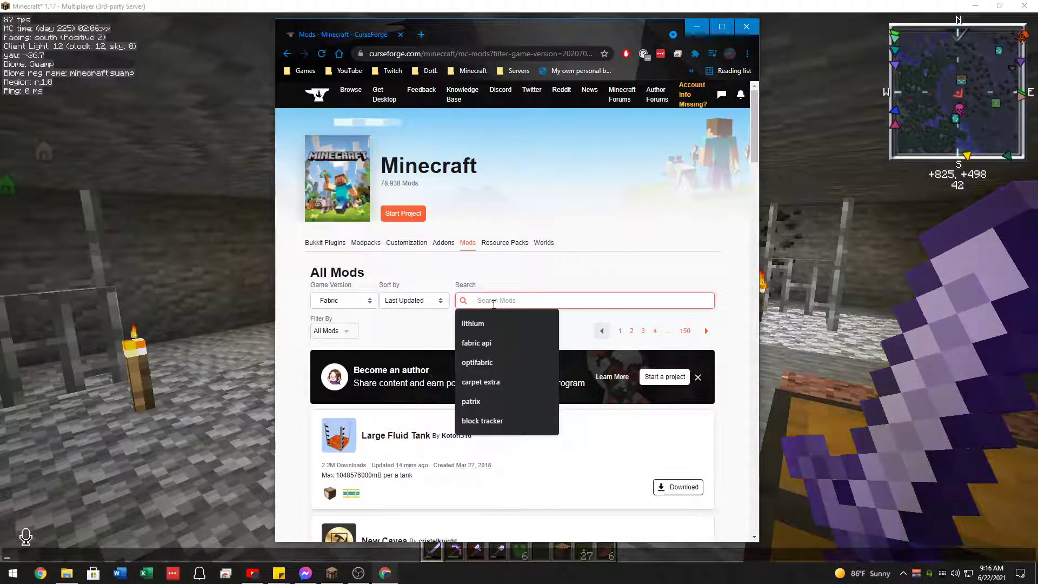
type("simple voi")
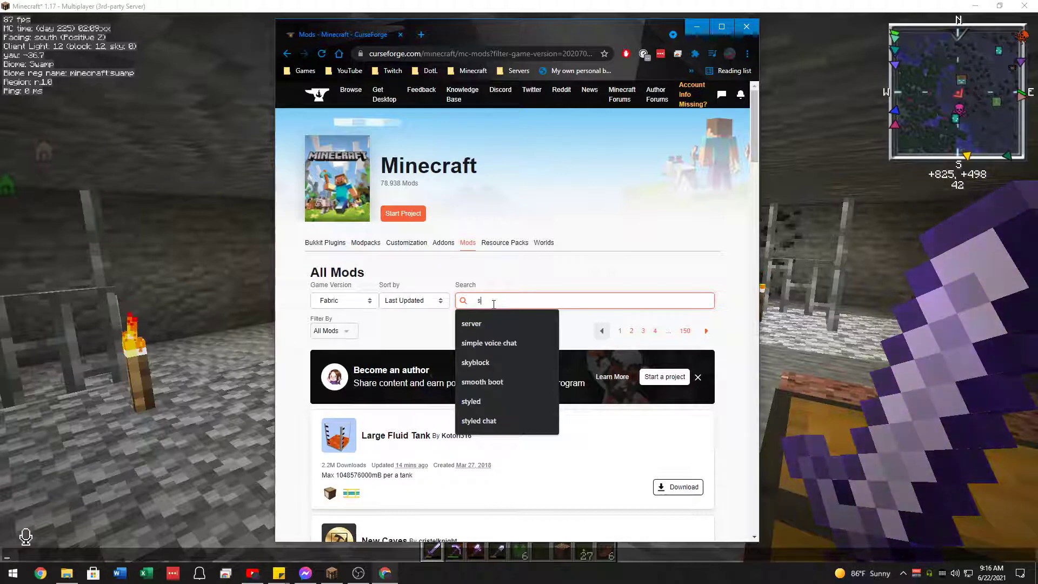
type("ce chat")
key("Return")
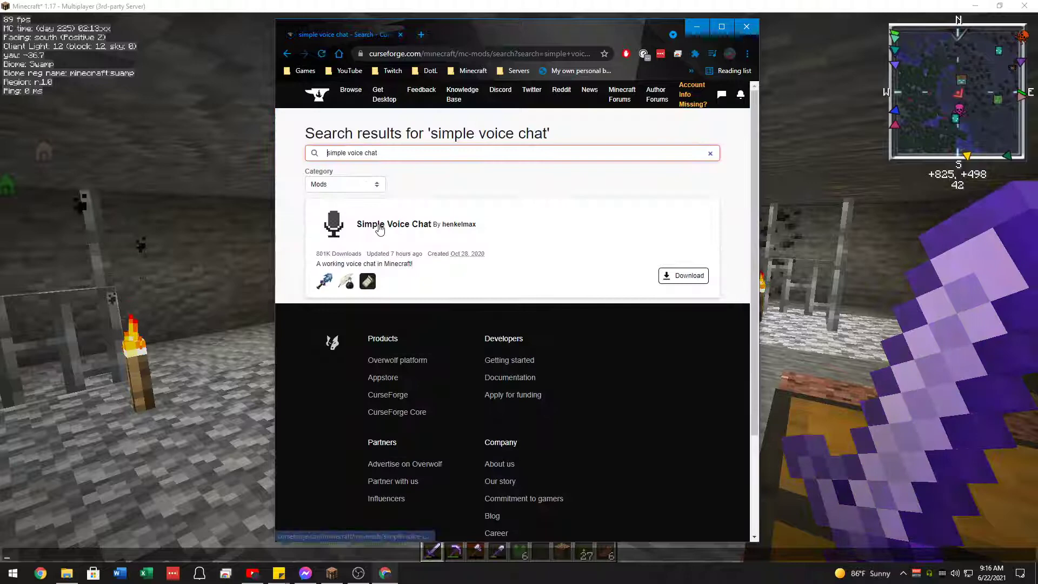
left_click(356, 230)
scroll(466, 273, "down", 6)
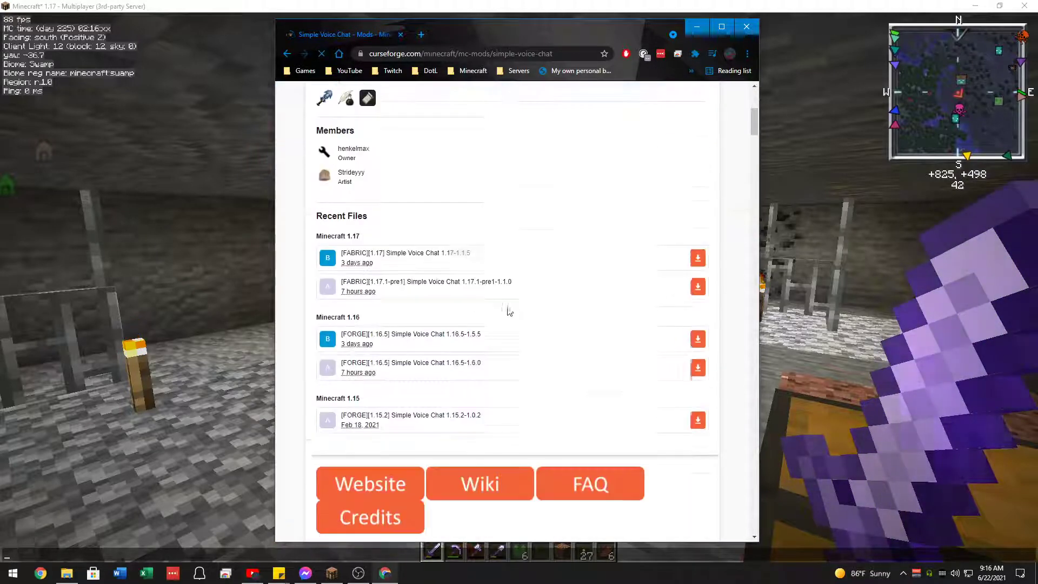
Step: In the maximized window, view the file details of [FABRIC][1.17] Simple Voice Chat 1.17-1.1.5 and close the tab
key("super+Up")
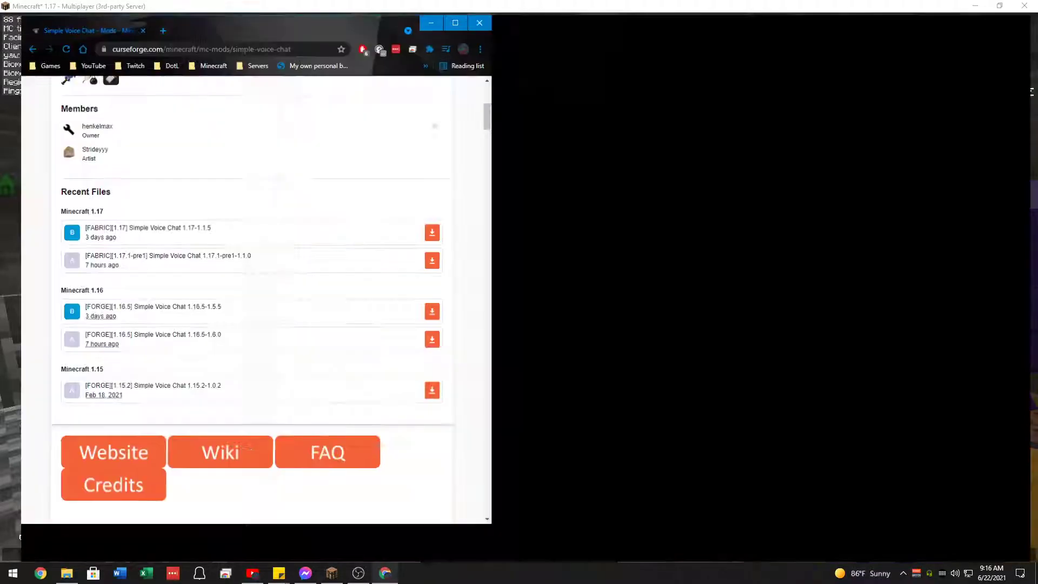
scroll(560, 219, "up", 5)
scroll(559, 219, "down", 8)
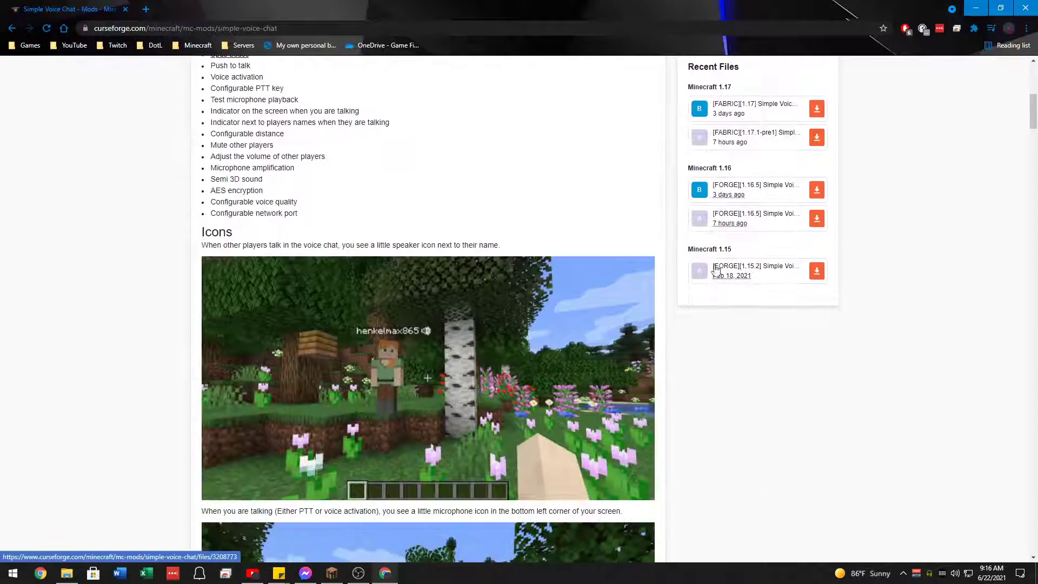
scroll(790, 338, "up", 5)
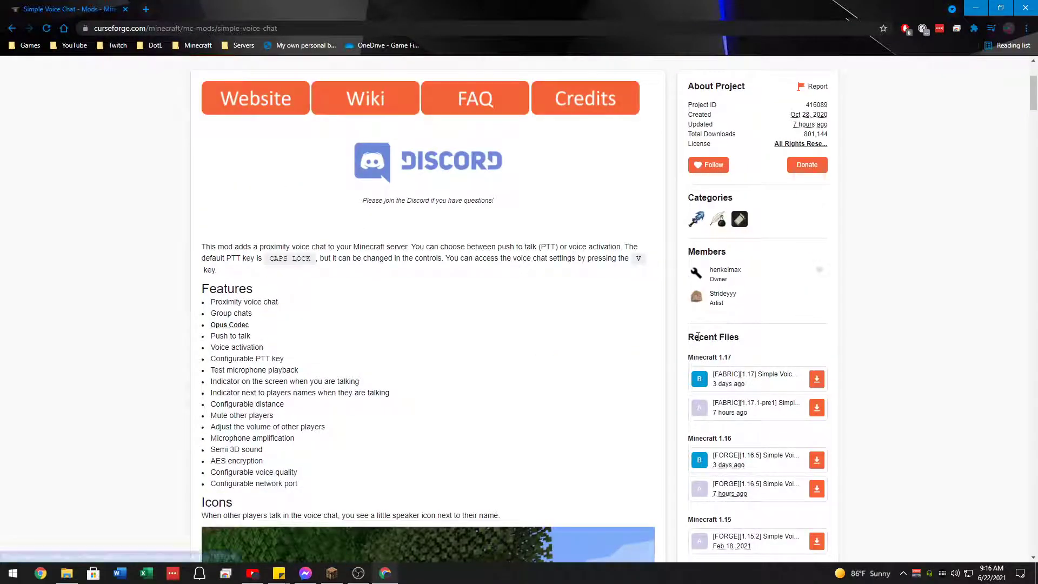
triple_click(702, 338)
left_click(770, 354)
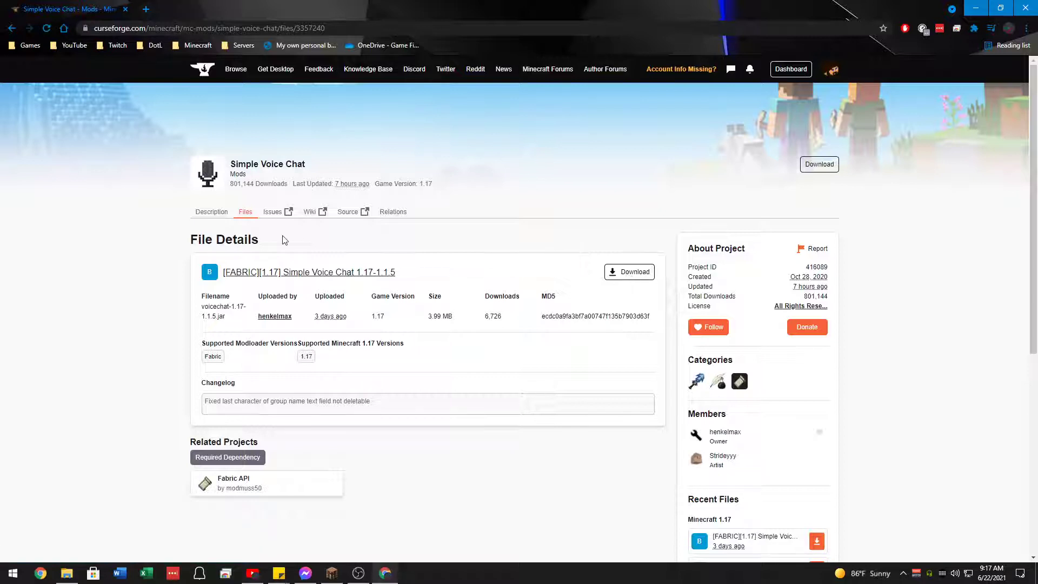
left_click(125, 9)
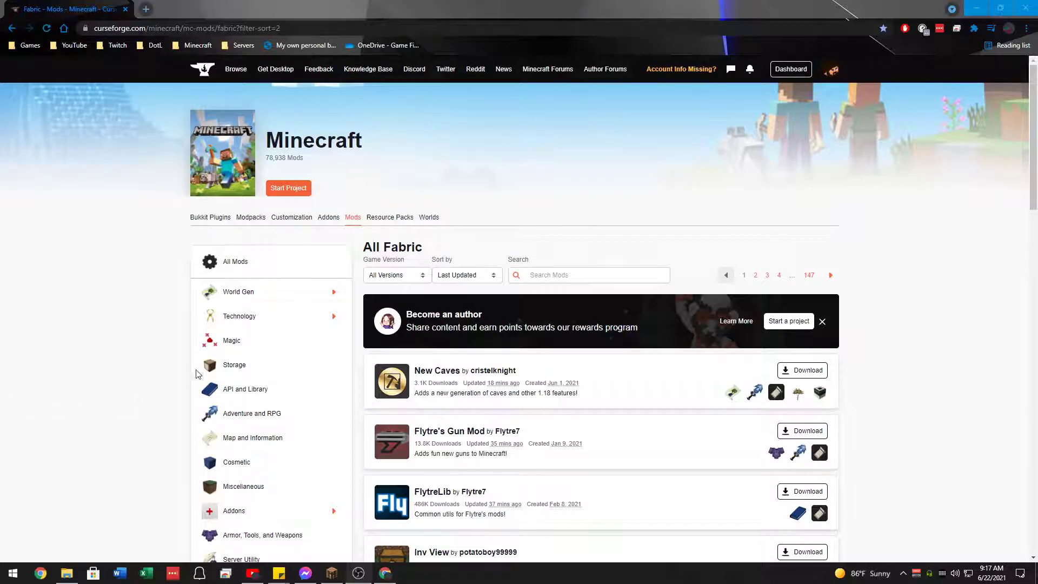
Step: Search the Fabric mods for "fabric api" and open the Fabric API project page
left_click(617, 279)
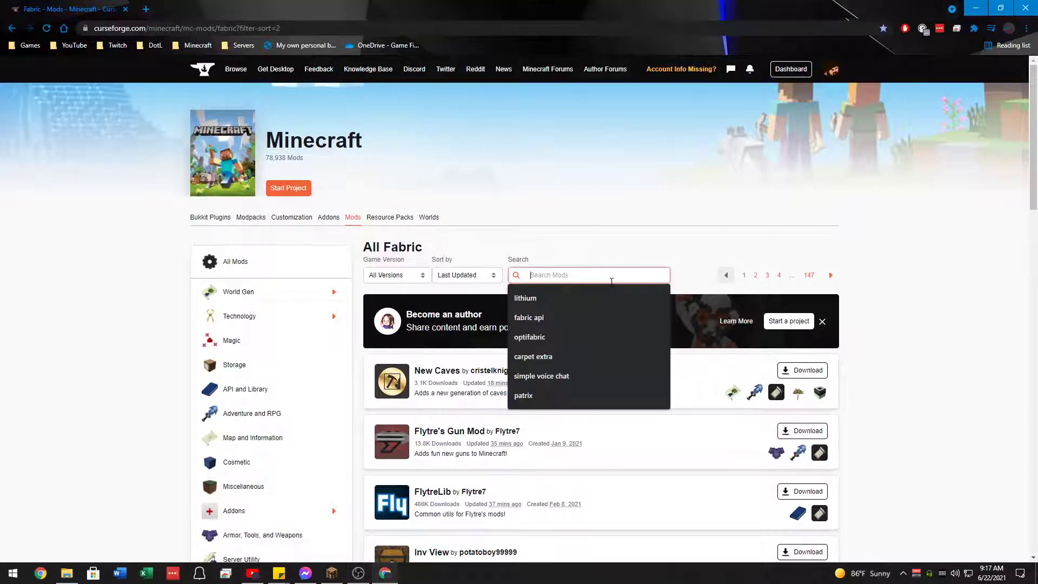
type("fabric api")
key("Return")
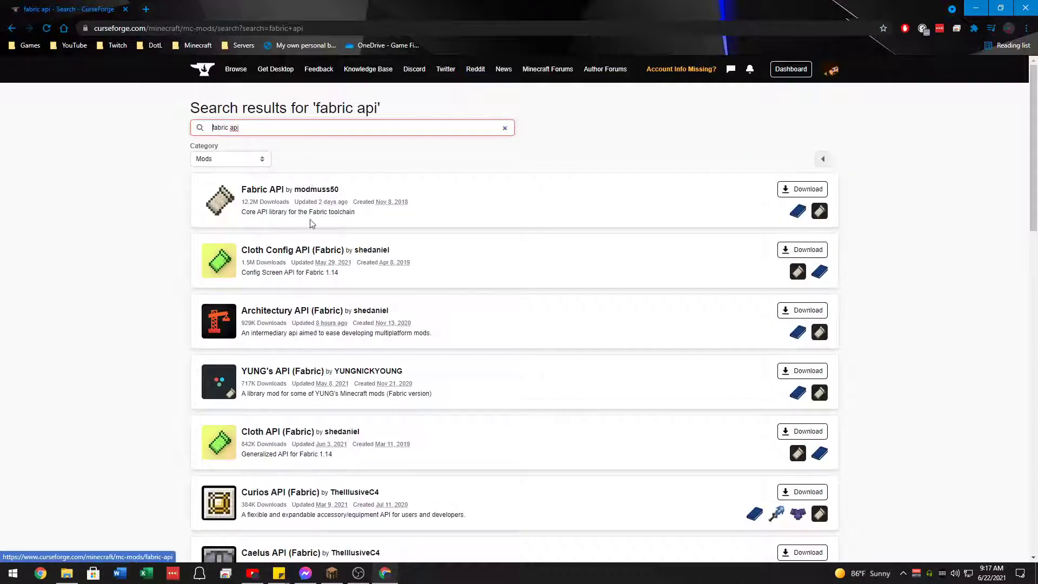
left_click(262, 191)
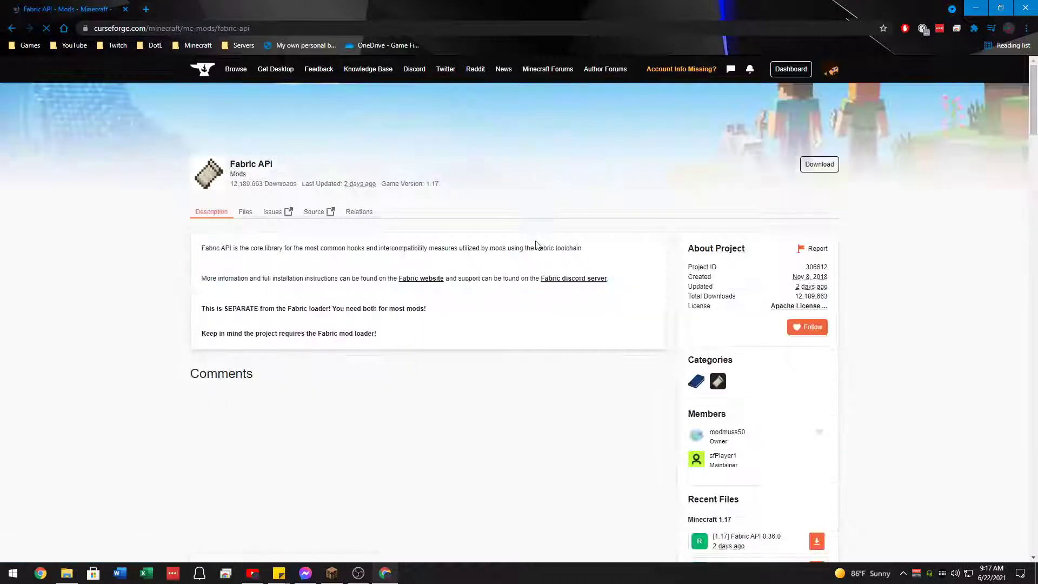
Step: View all Fabric API files for Minecraft 1.17 and return to the project's description page
scroll(731, 219, "down", 5)
left_click(718, 252)
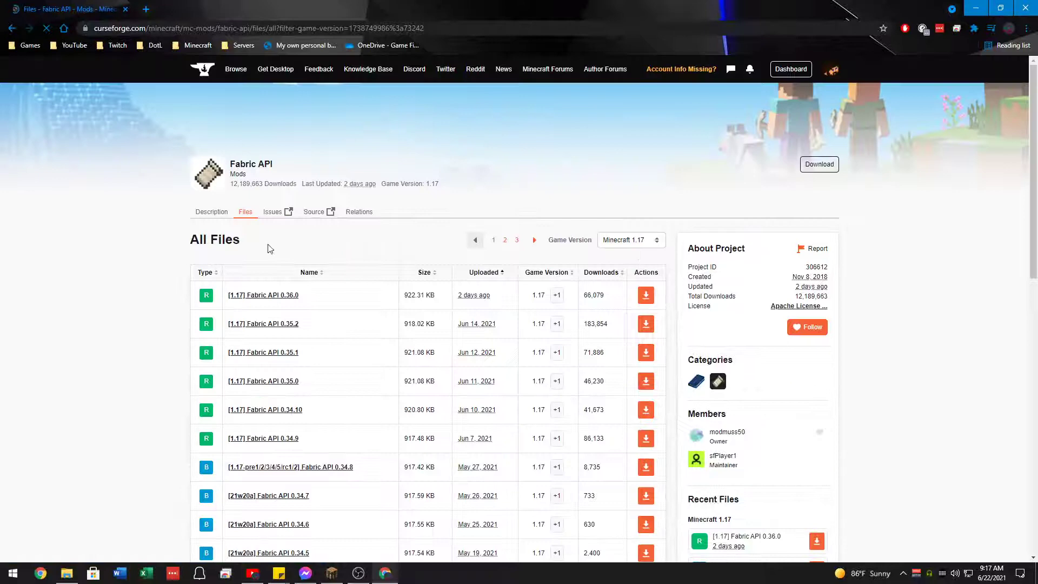
key("alt+Left")
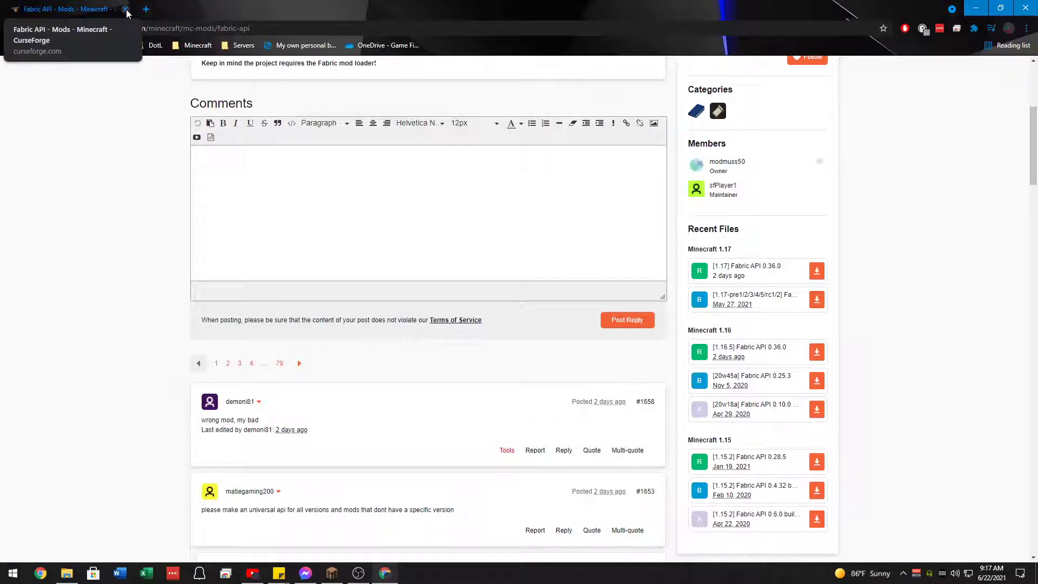
scroll(156, 132, "up", 5)
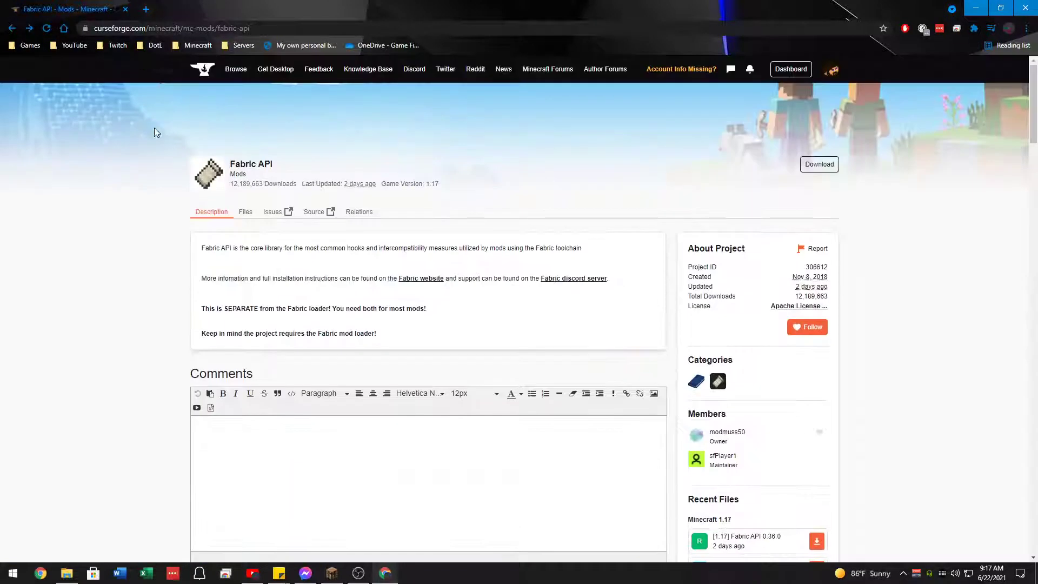
Step: Visit fabricmc.net, view the Fabric installer download page for the Minecraft Launcher, and close the tab
left_click(201, 31)
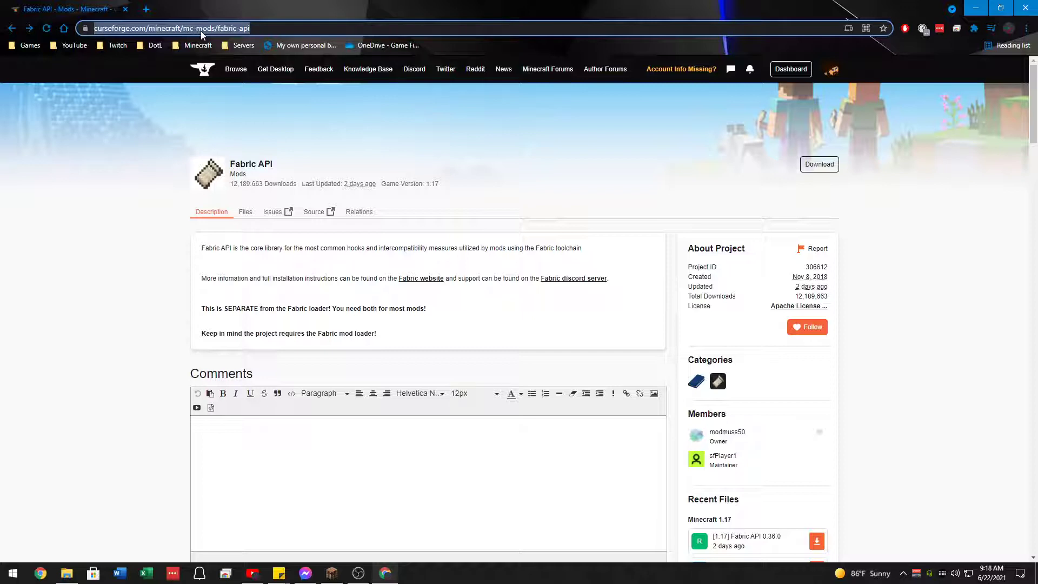
type("fabricmc.net")
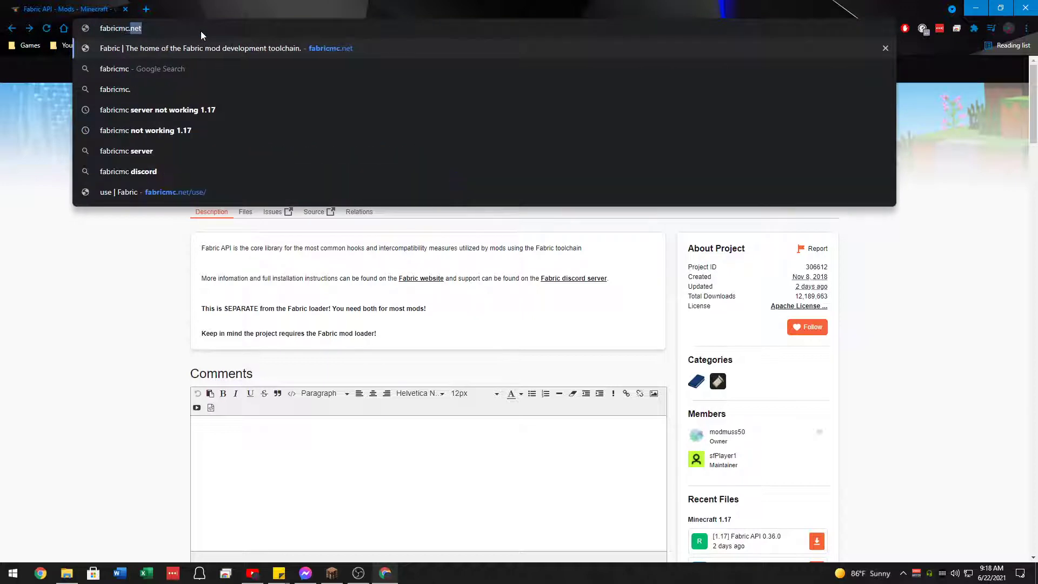
key("Return")
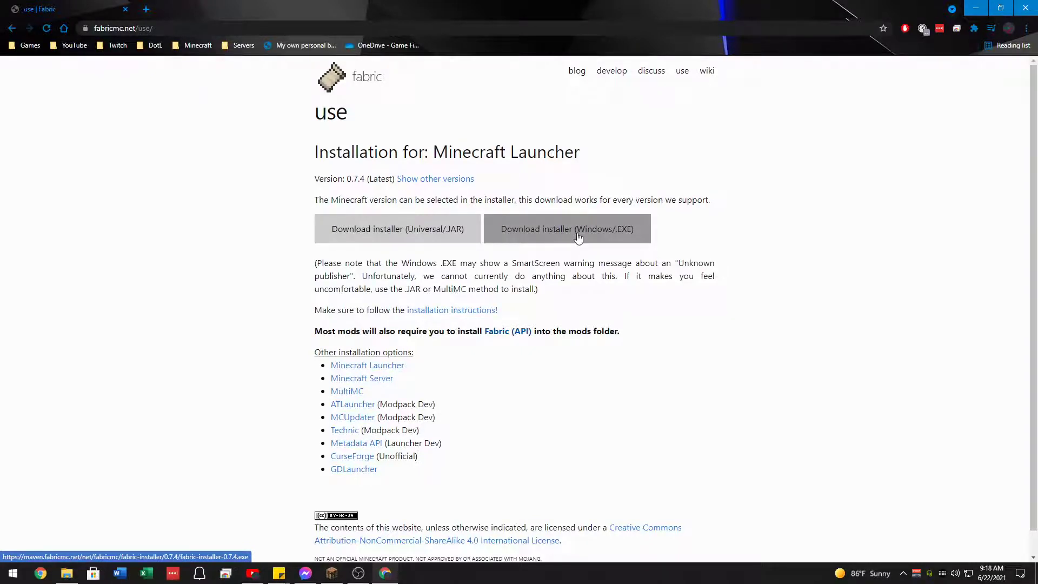
left_click(125, 9)
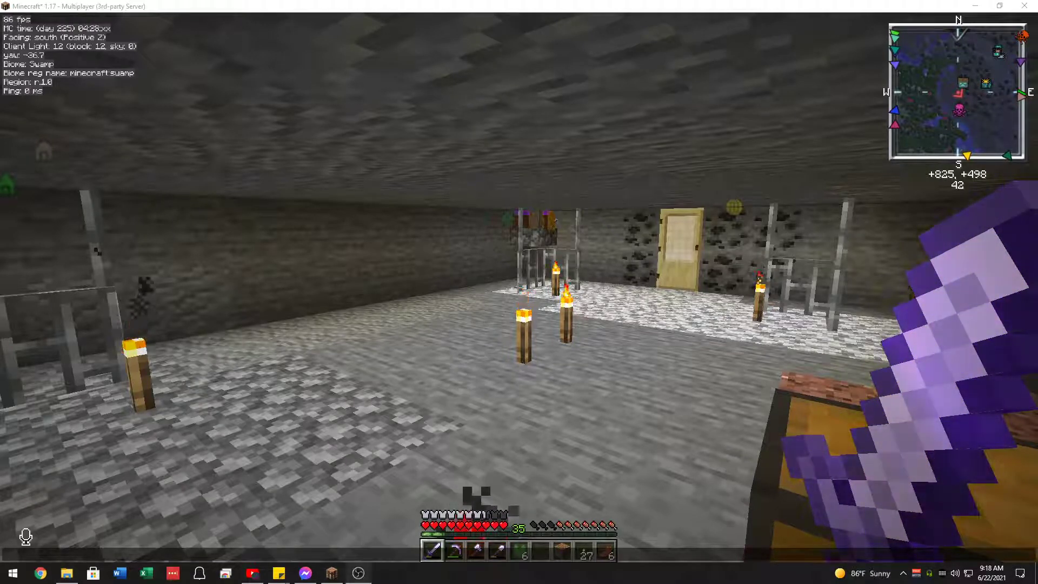
Step: Open the Downloads folder in File Explorer and launch fabric-installer-0.6.1.51.exe
left_click(67, 574)
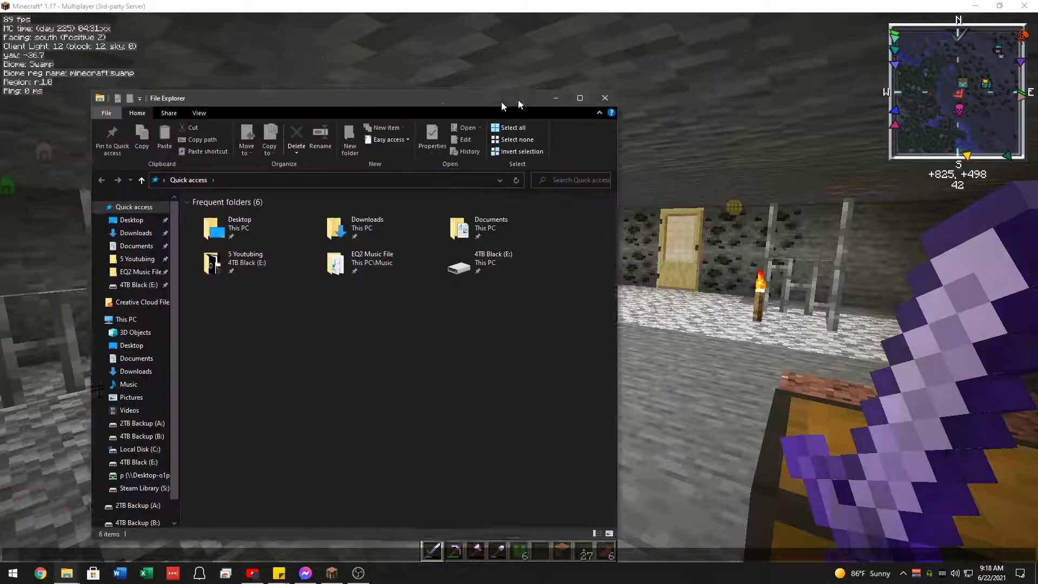
left_click_drag(519, 99, 598, 89)
double_click(433, 221)
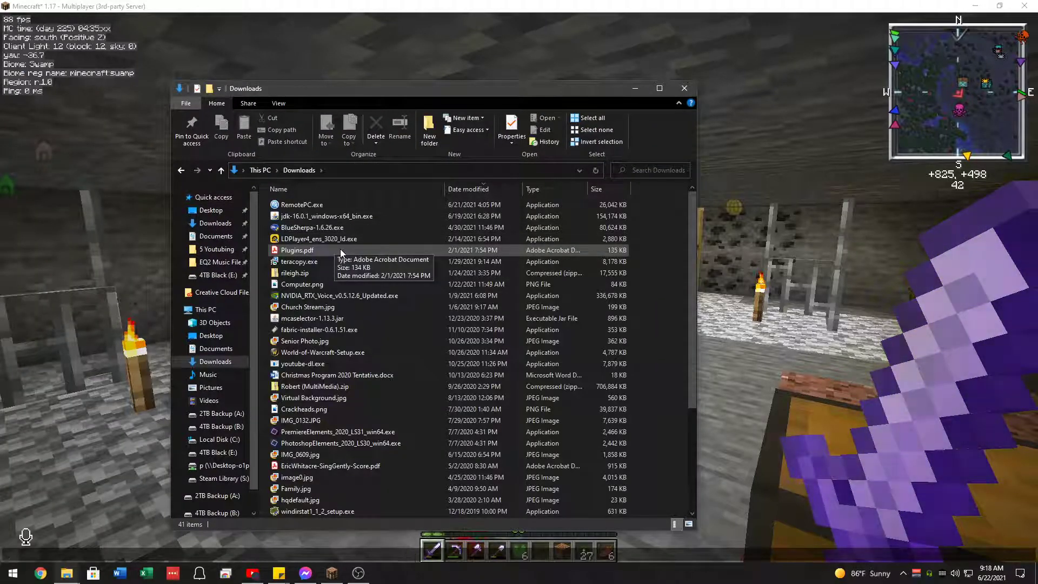
left_click(338, 331)
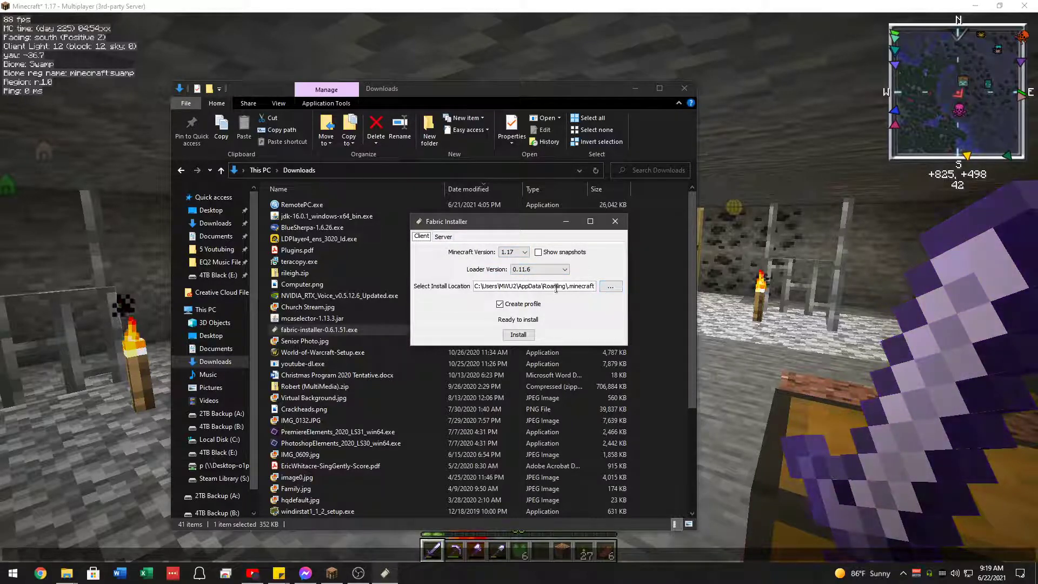
Step: Check the client install location in the Fabric Installer and close it without installing
left_click_drag(558, 287, 595, 286)
left_click(577, 287)
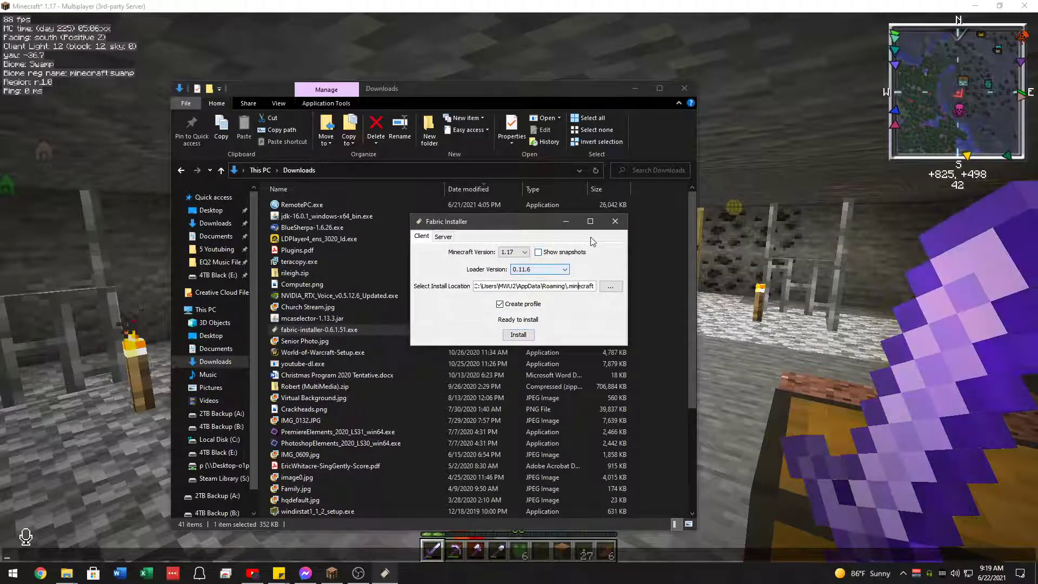
left_click(615, 223)
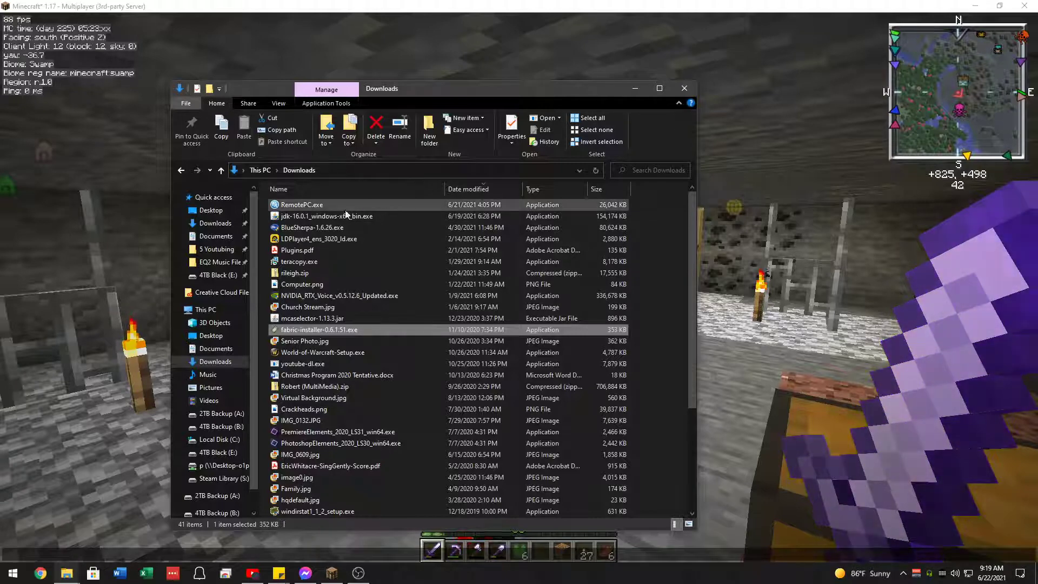
right_click(520, 203)
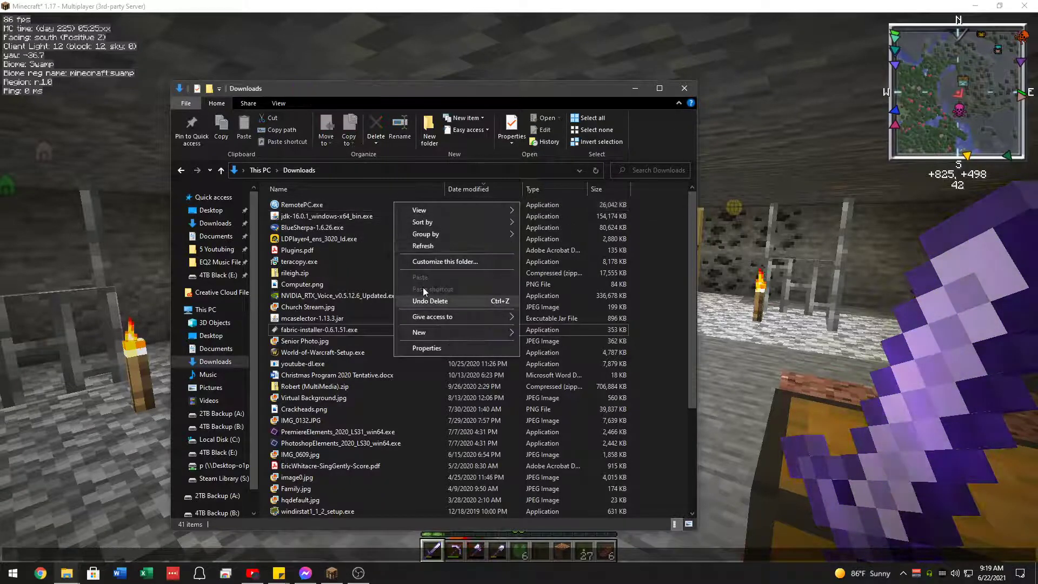
right_click(307, 204)
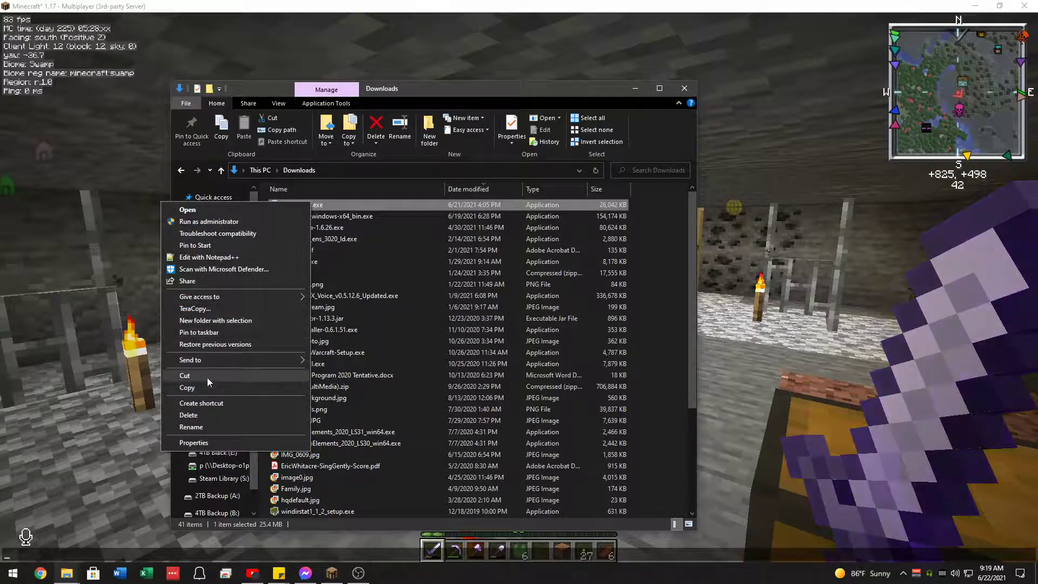
left_click(686, 268)
Step: Go to %appdata%, open the mods folder inside .minecraft, and bring up that folder's available actions
left_click(451, 169)
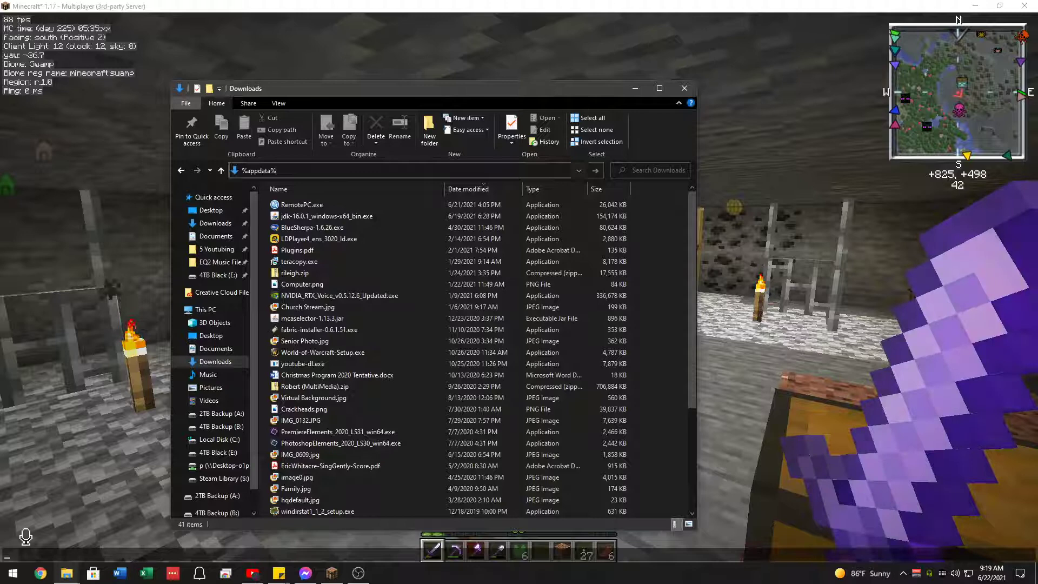
key("Return")
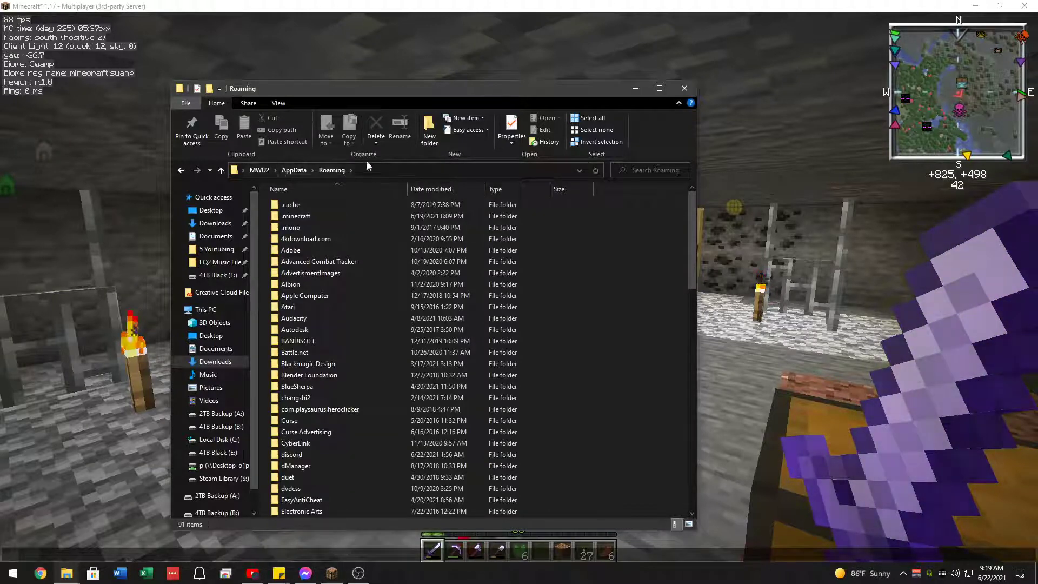
double_click(300, 216)
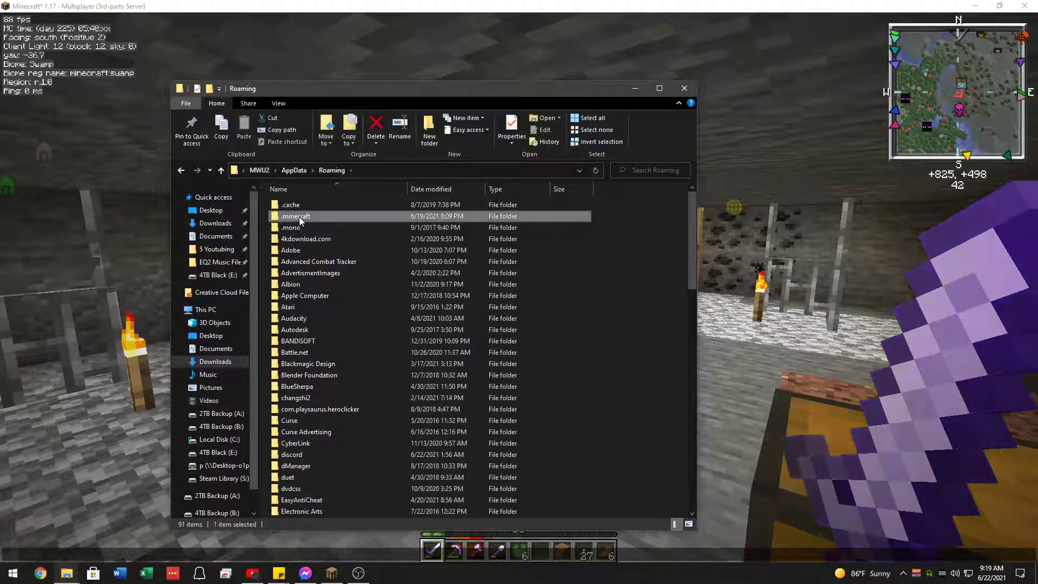
double_click(298, 306)
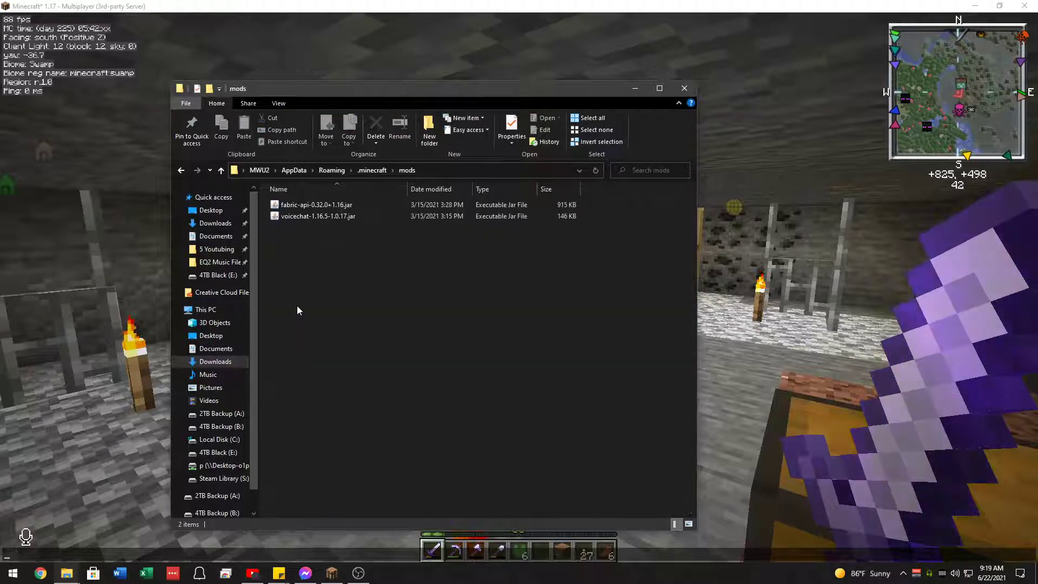
right_click(325, 254)
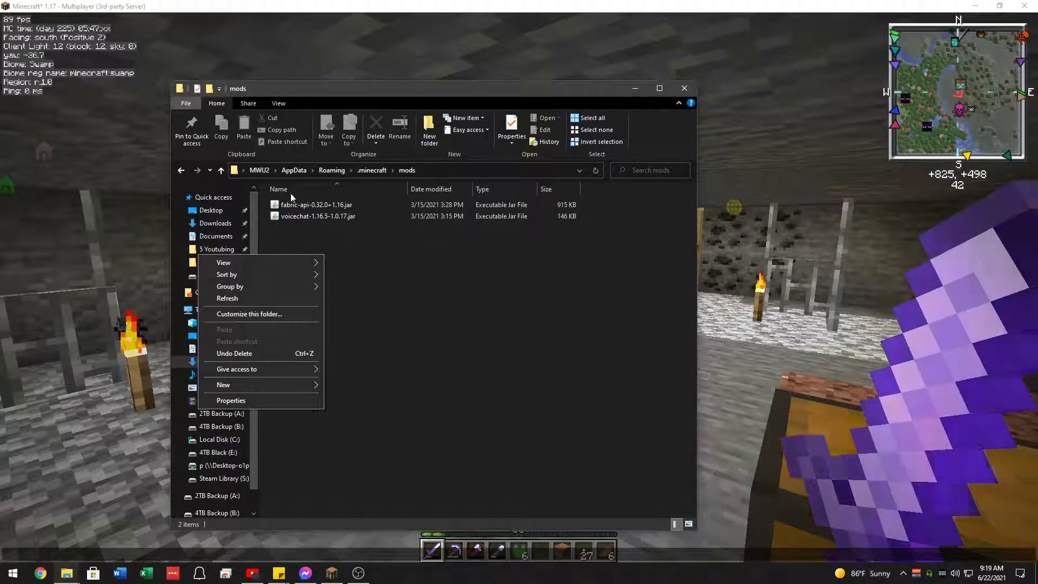
Step: Close the mods folder window and launch the Minecraft Launcher
left_click(415, 285)
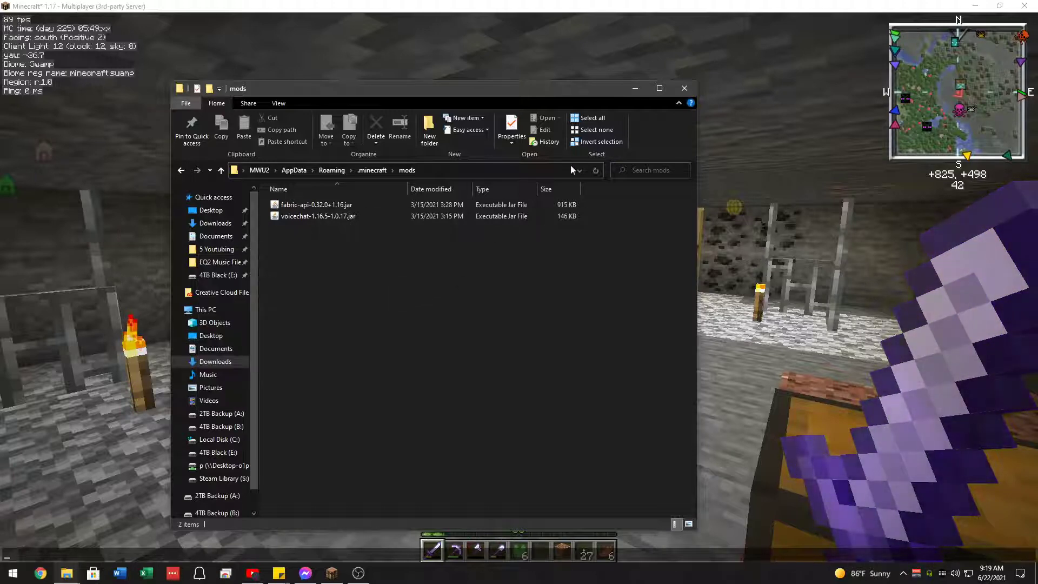
left_click(689, 92)
key("super")
type("m")
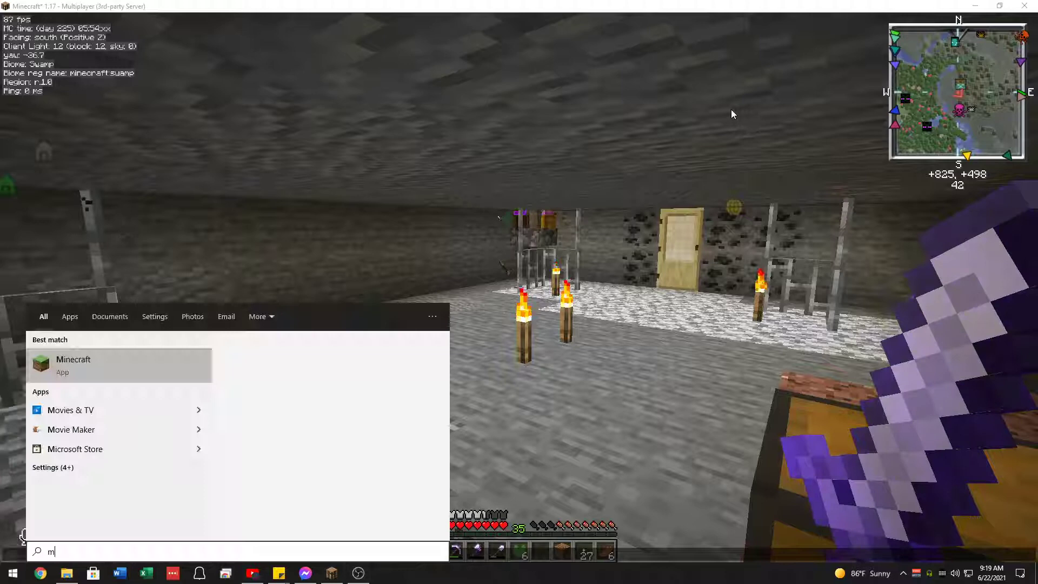
type("ine")
key("Return")
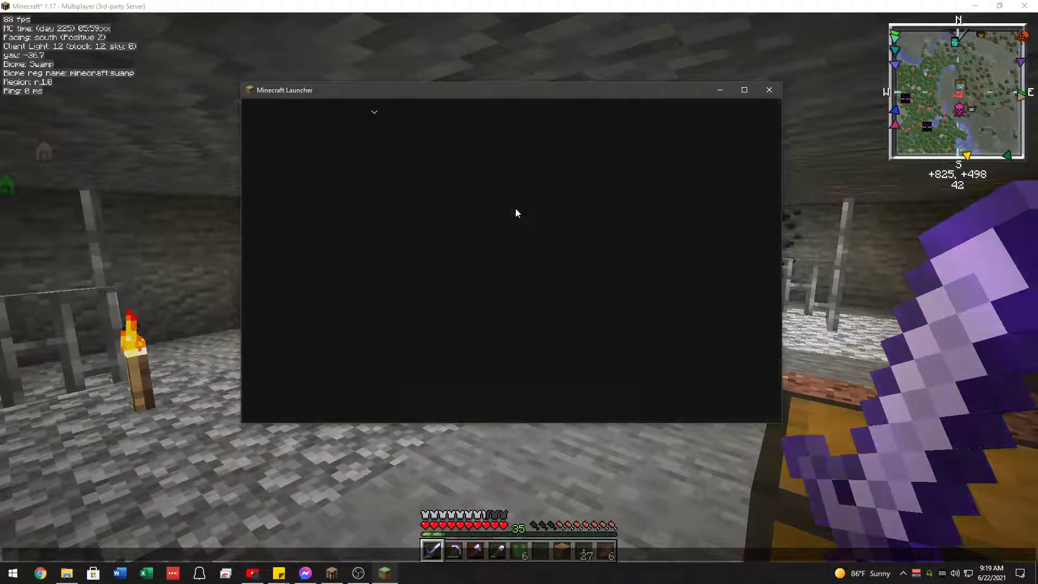
Step: Check the list of available installations in the Minecraft Launcher and close it without starting the game
left_click(442, 362)
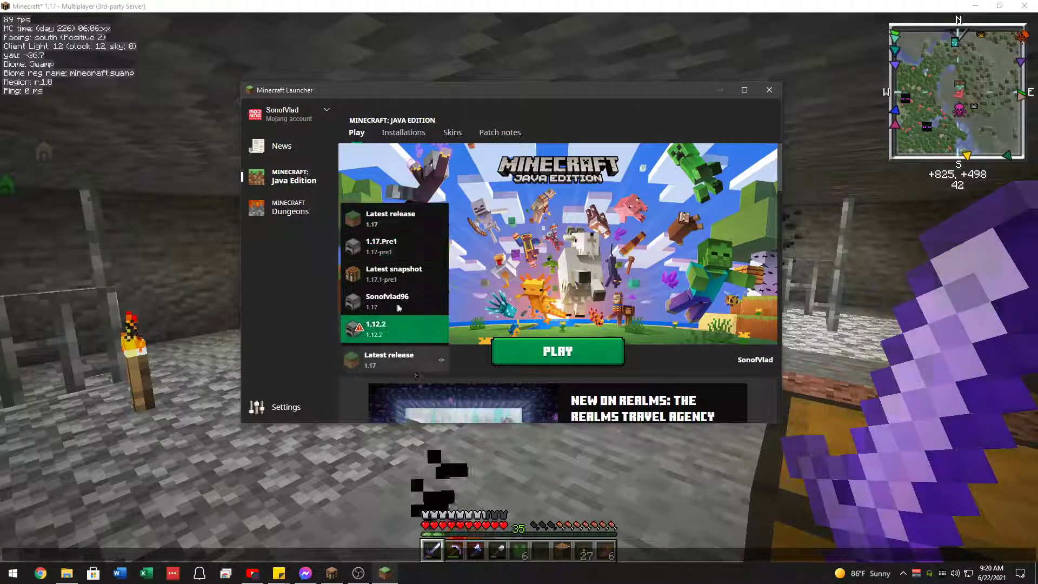
left_click(469, 365)
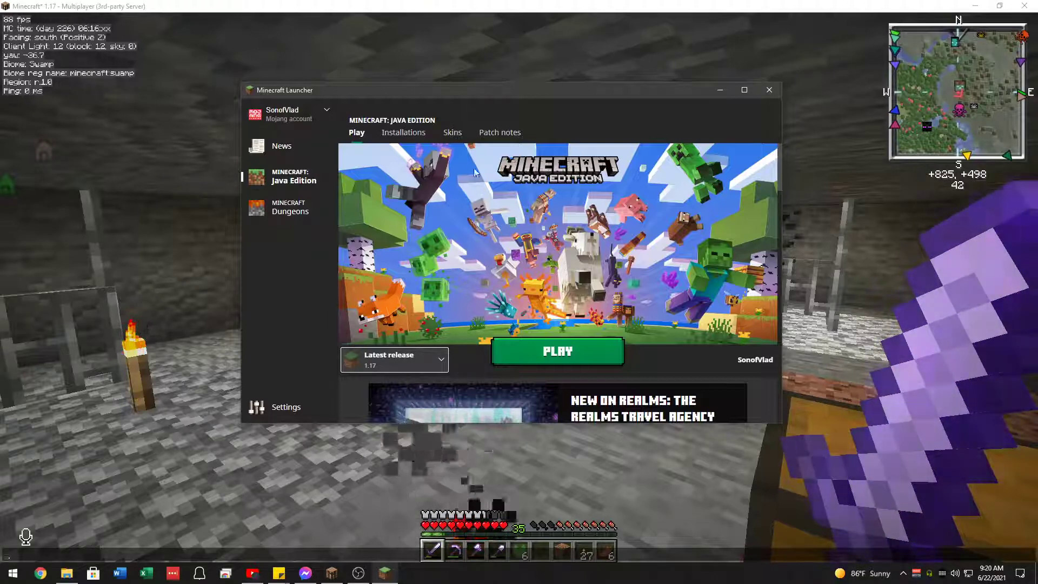
left_click(770, 91)
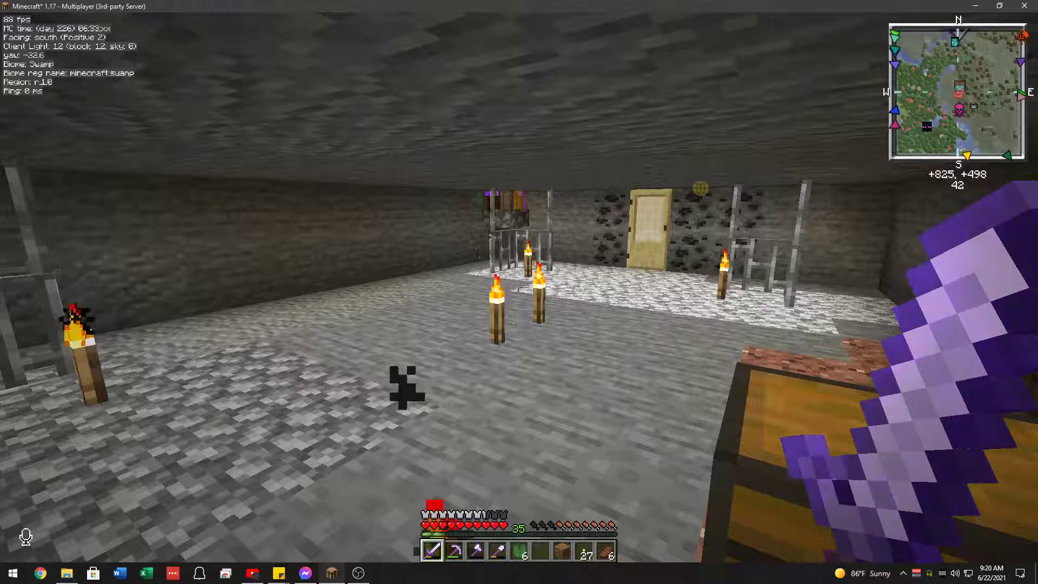
Step: Open the Voice Chat settings in the running game and test the microphone, switching testing off again
key("m")
key("Escape")
key("v")
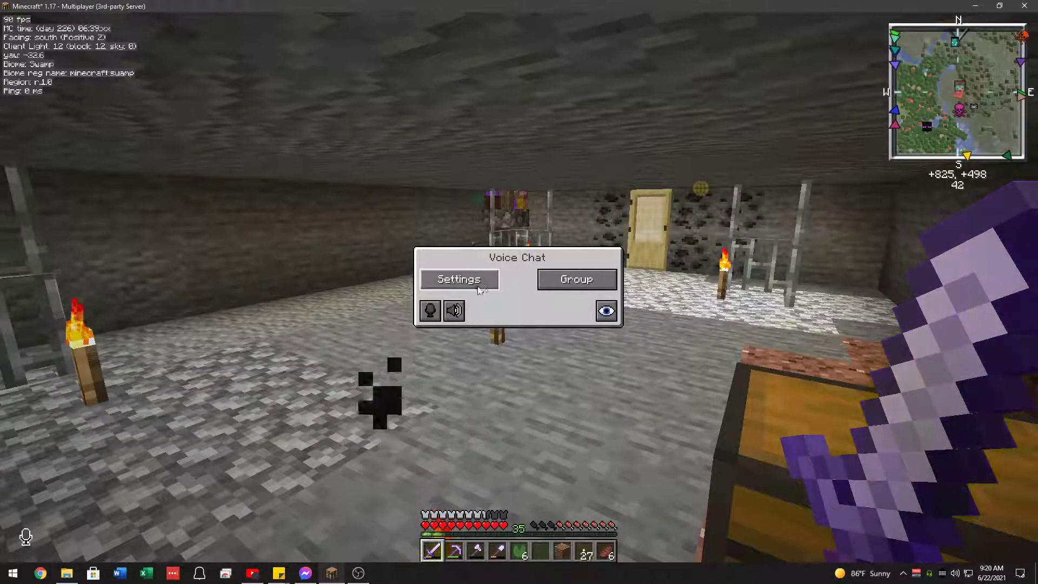
left_click(459, 279)
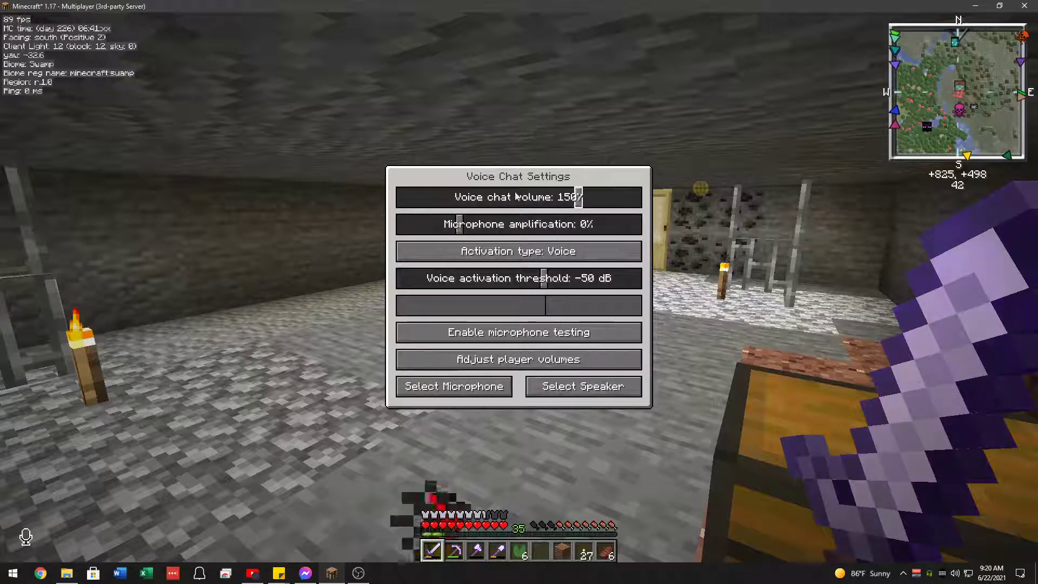
left_click(530, 361)
left_click(534, 318)
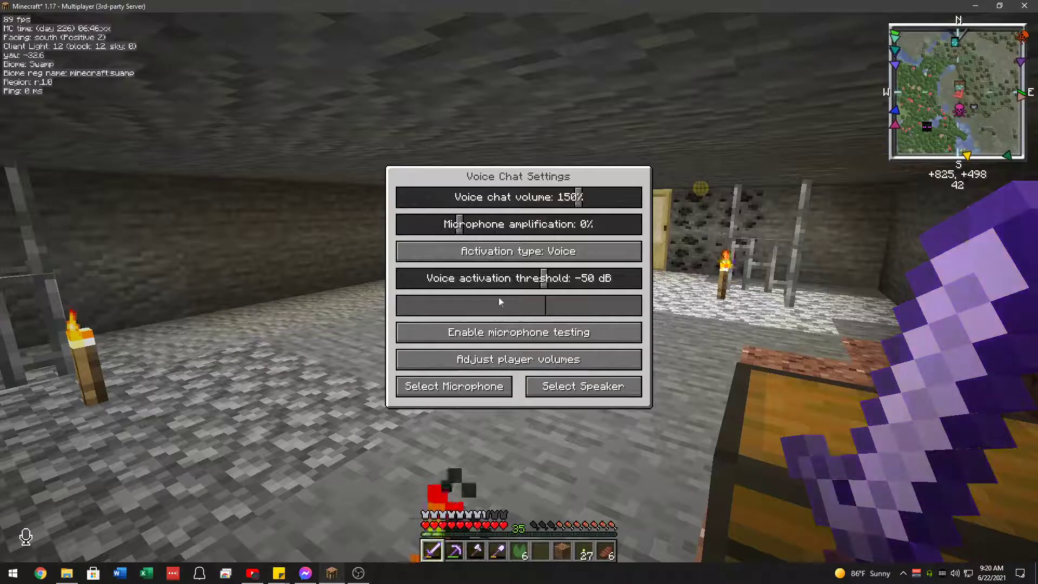
left_click(537, 334)
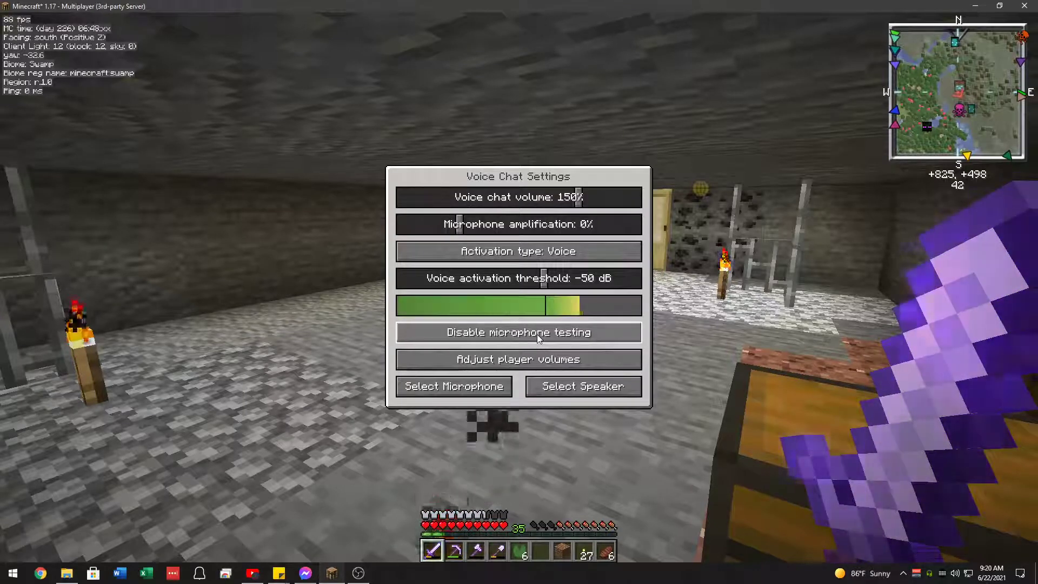
left_click(543, 335)
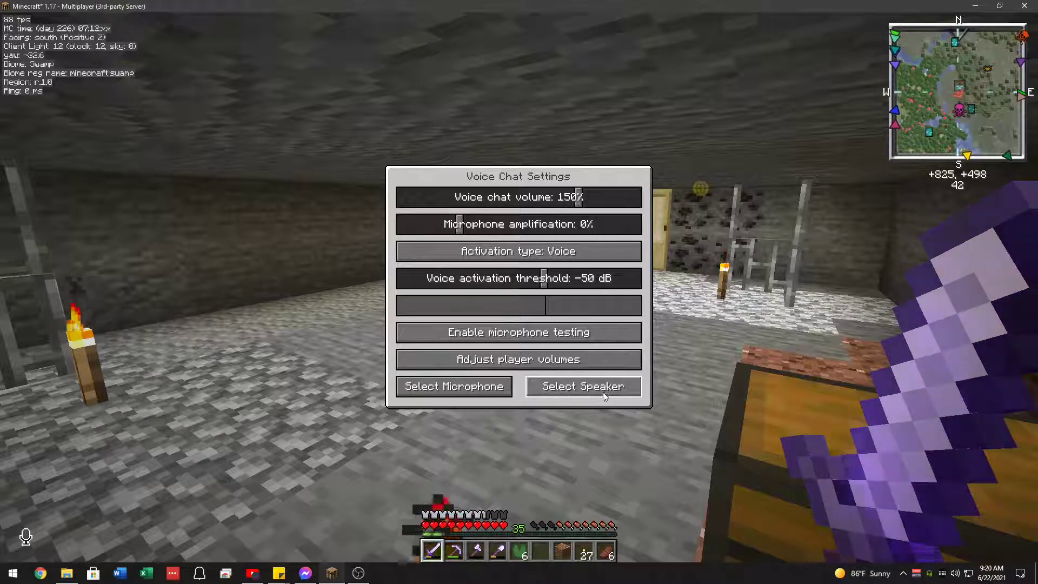
Step: Switch the voice activation type to Push to talk and back to Voice, and close the Voice Chat settings
left_click(549, 257)
left_click(548, 258)
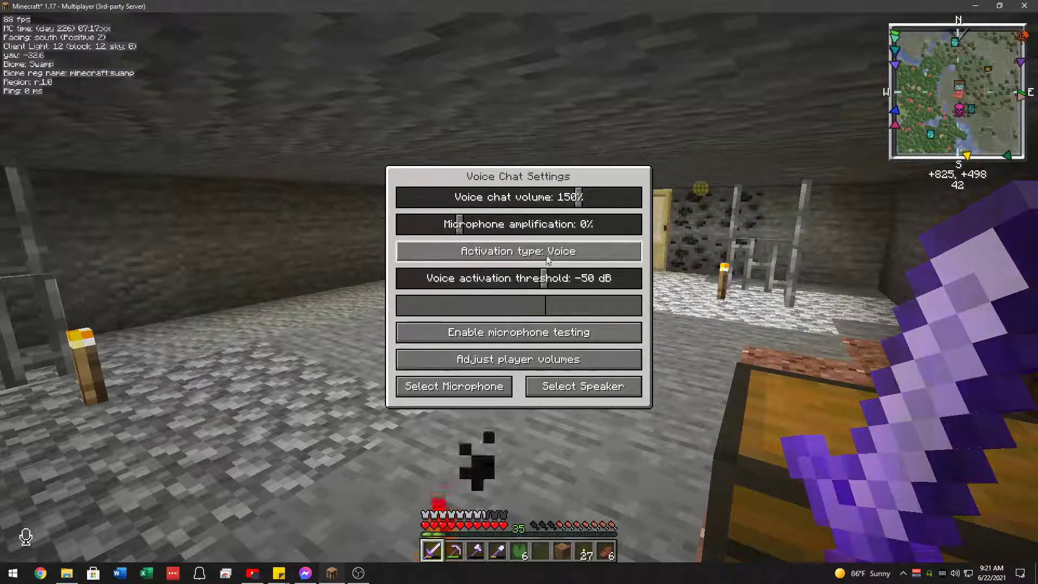
left_click(560, 256)
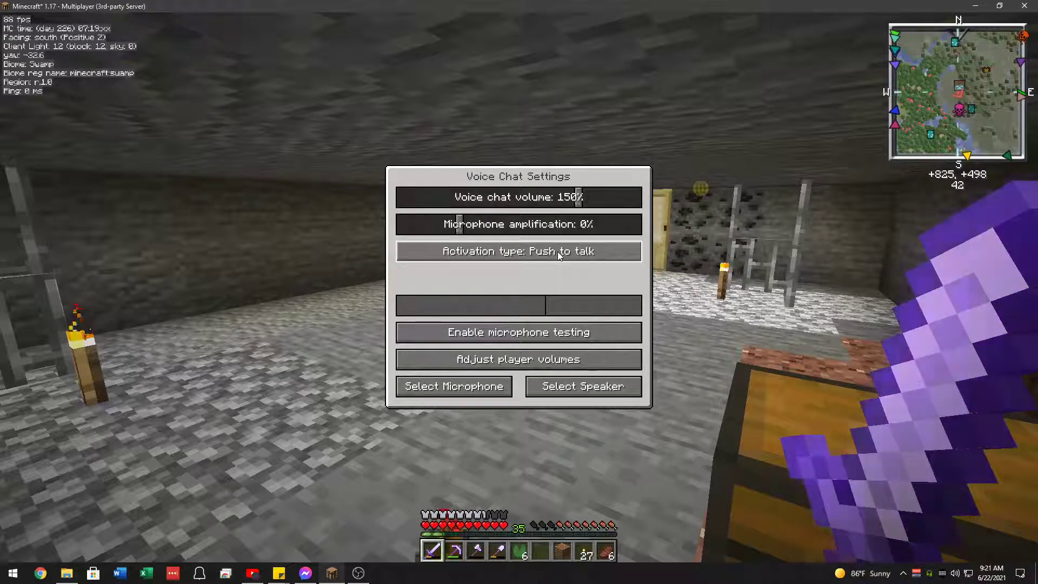
left_click(559, 257)
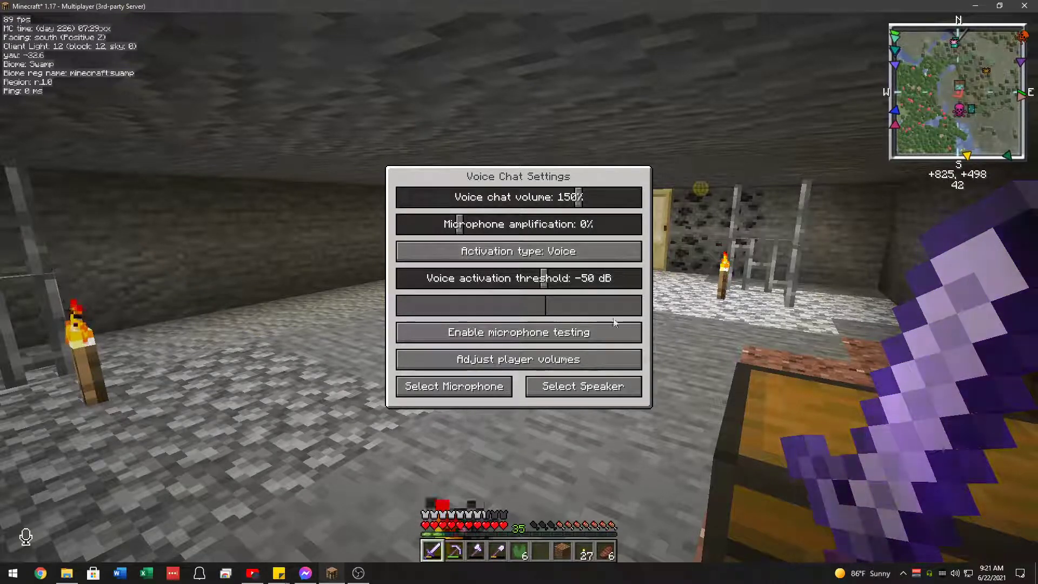
key("Escape")
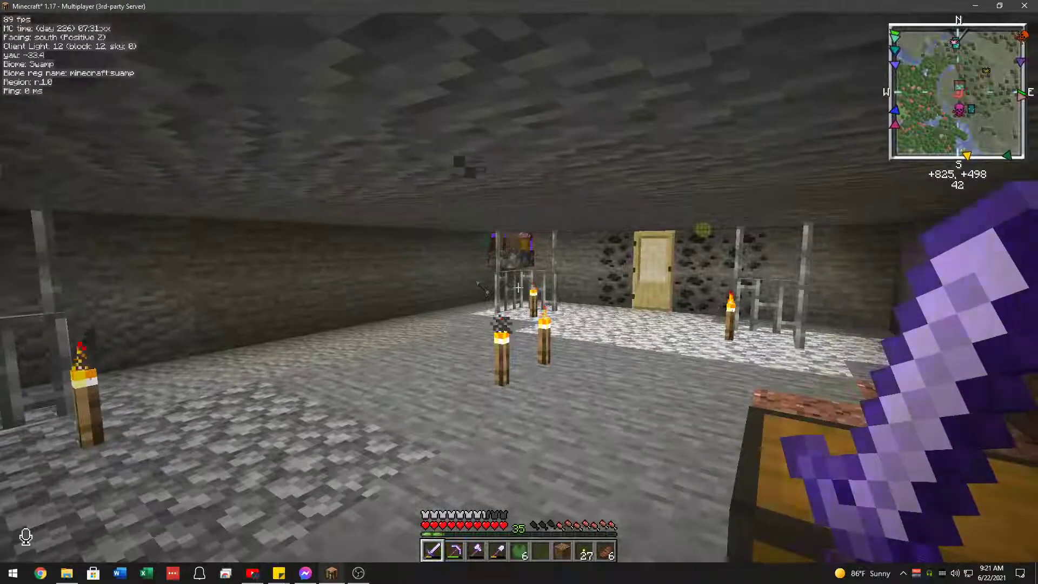
Step: Create a voice chat group named tester
key("v")
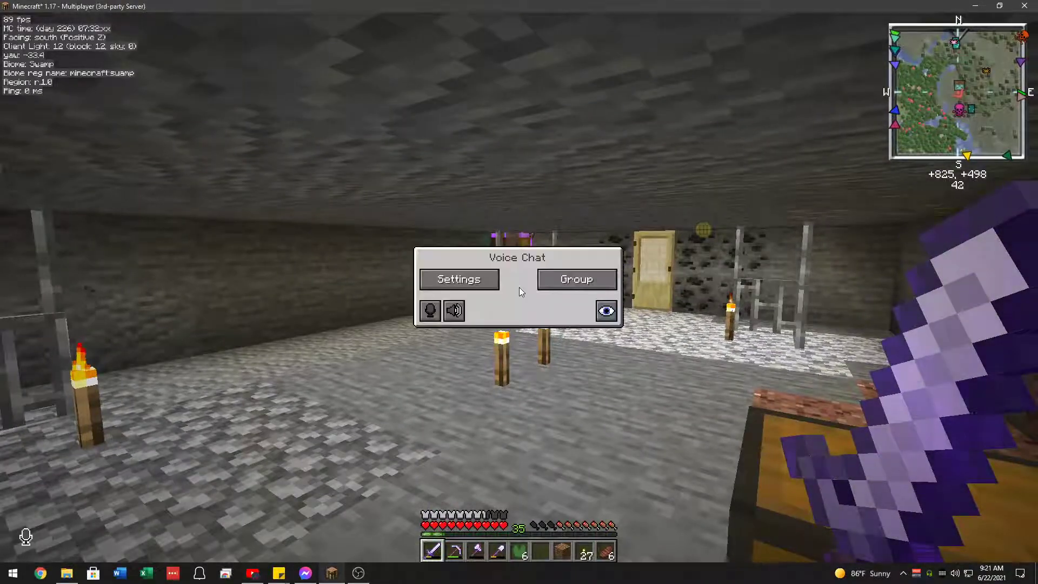
left_click(577, 280)
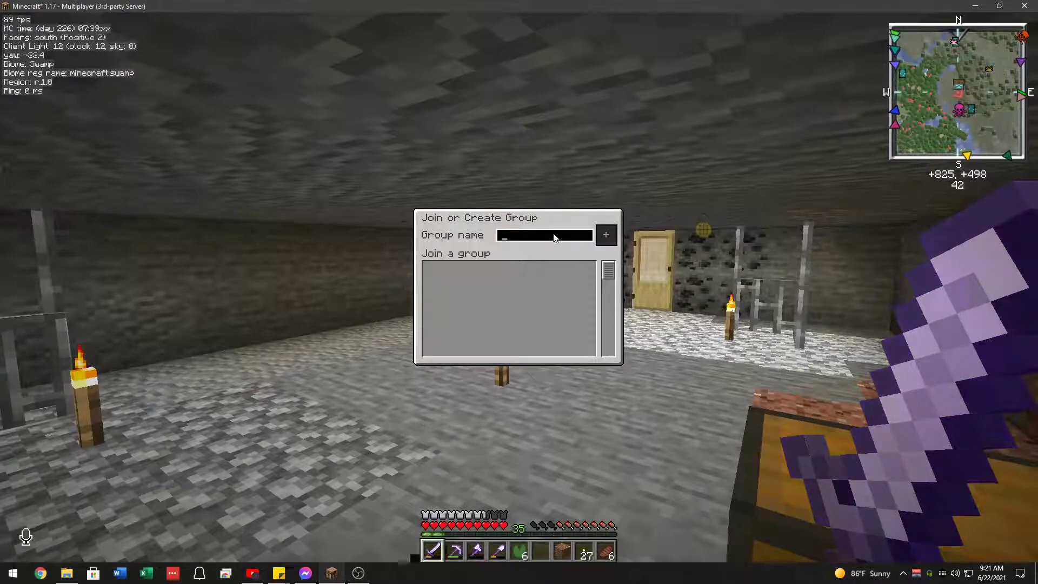
type("test")
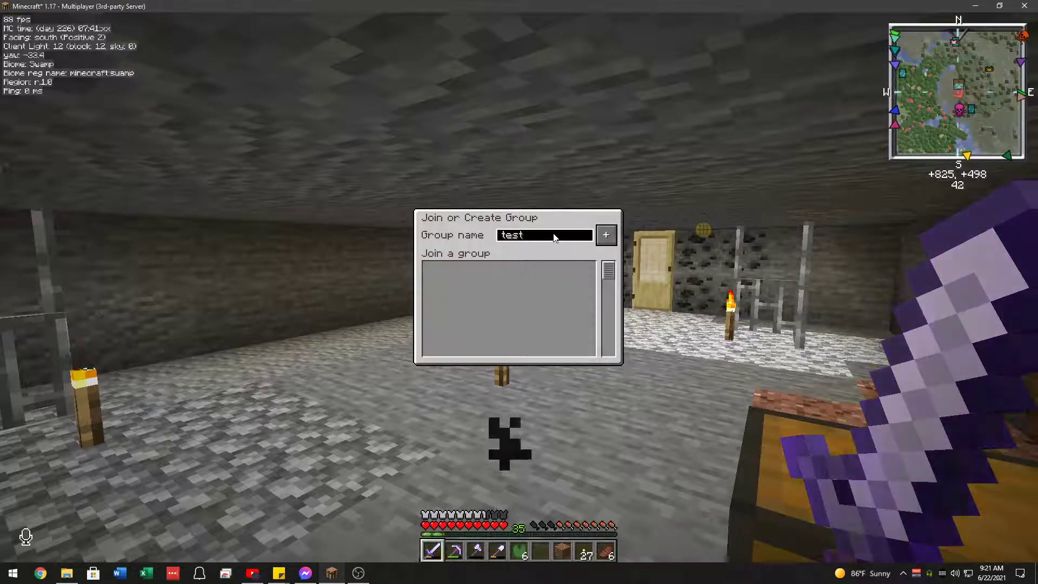
type("er")
left_click(615, 238)
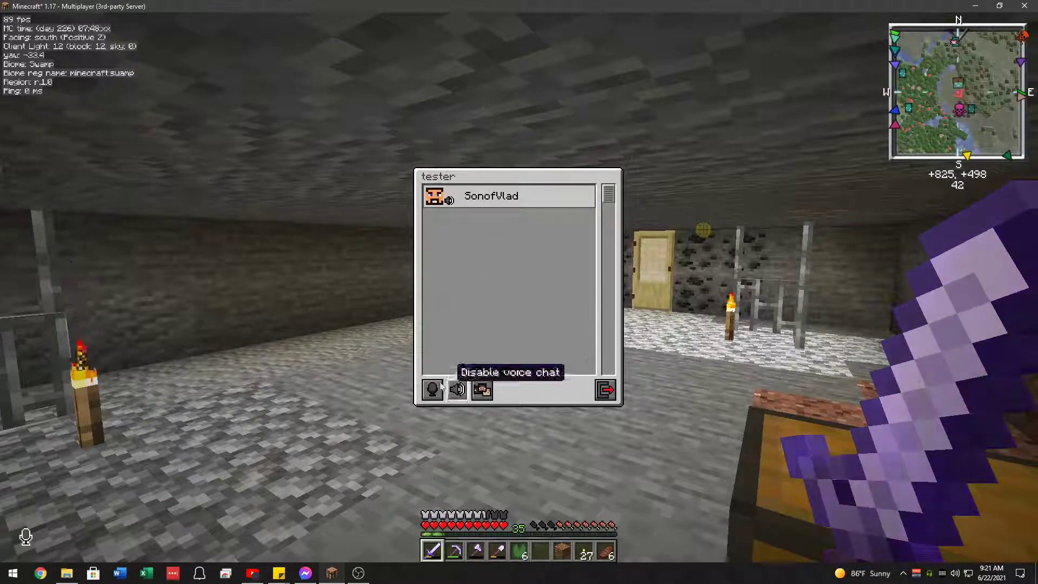
Step: Leave the tester voice chat group and return to the game
left_click(483, 390)
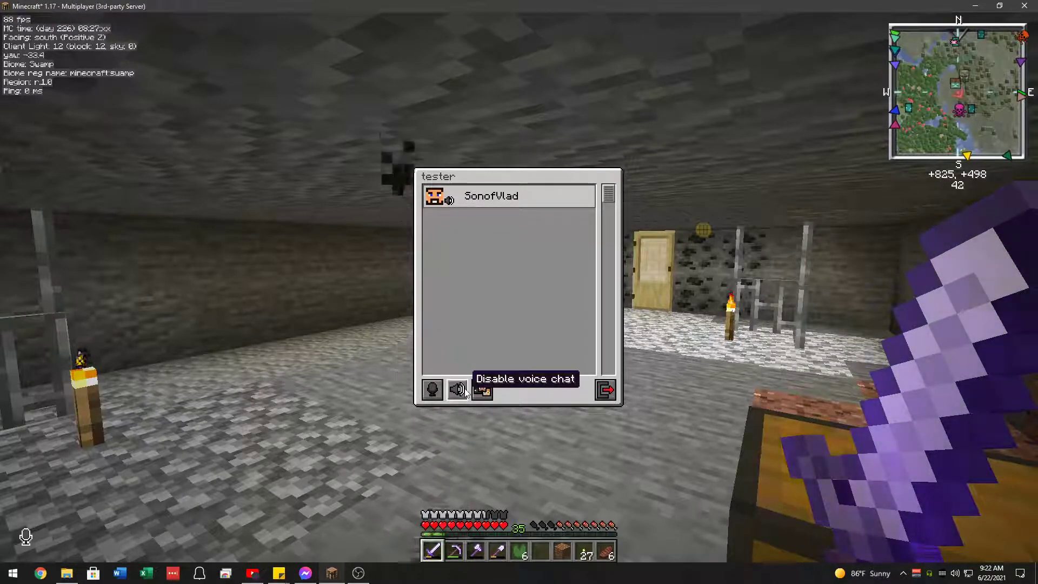
left_click(606, 390)
key("m")
key("m")
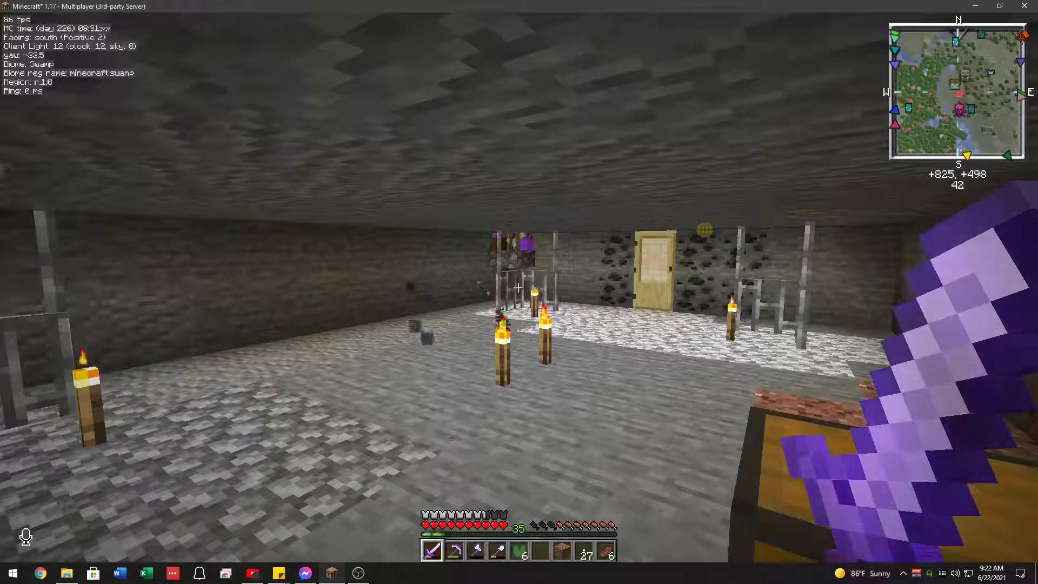
key("v")
left_click(579, 281)
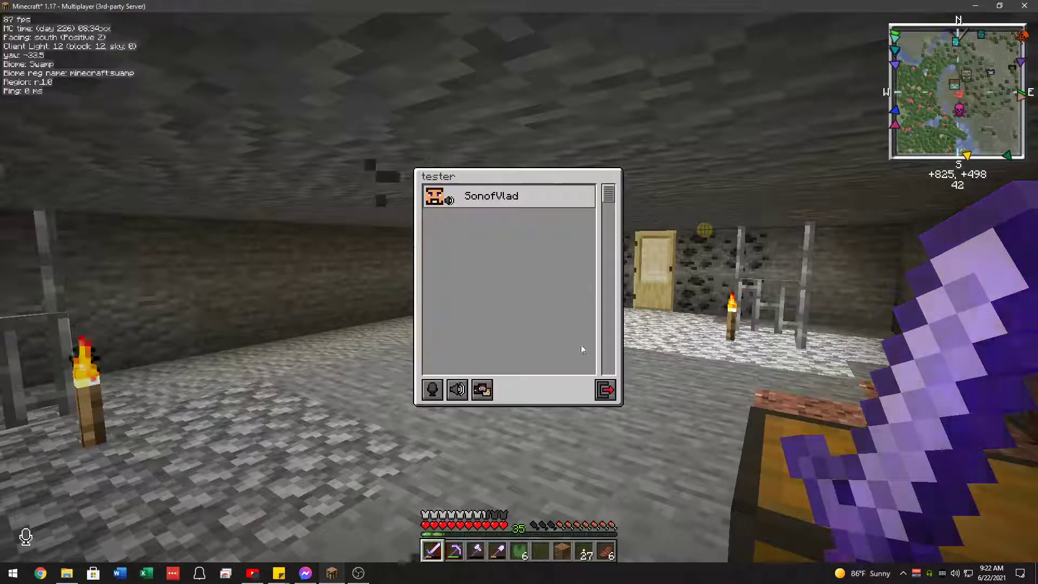
left_click(606, 391)
key("Escape")
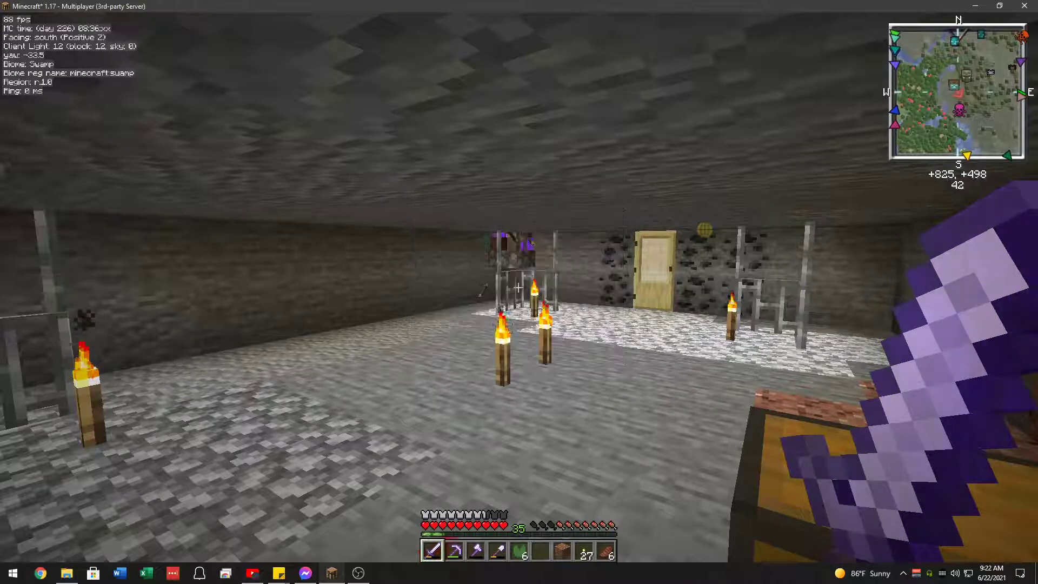
Step: Try the Voice Chat toggles for hiding icons, disabling voice chat and muting the microphone, and close the window
key("v")
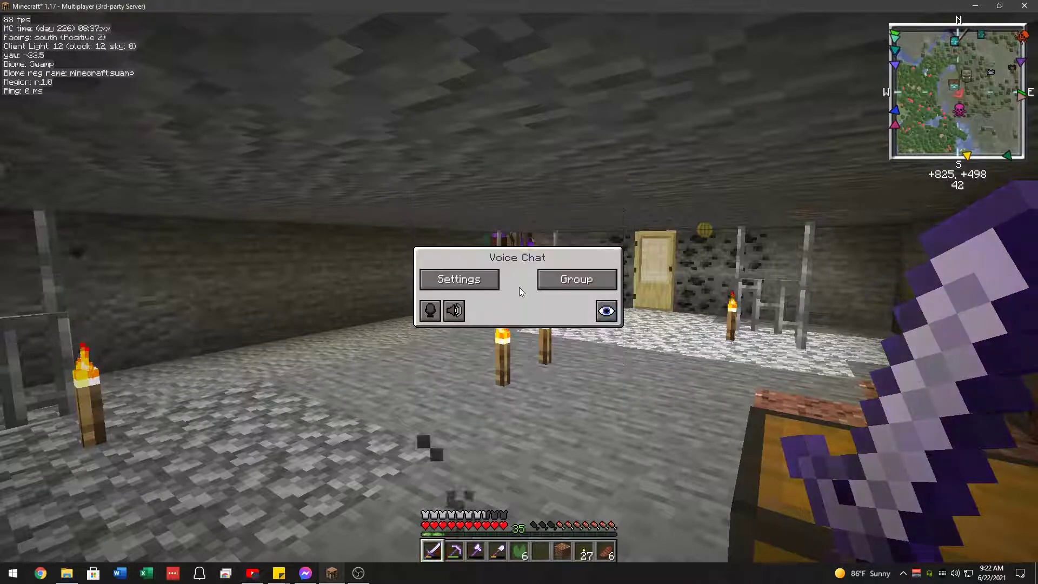
left_click(601, 313)
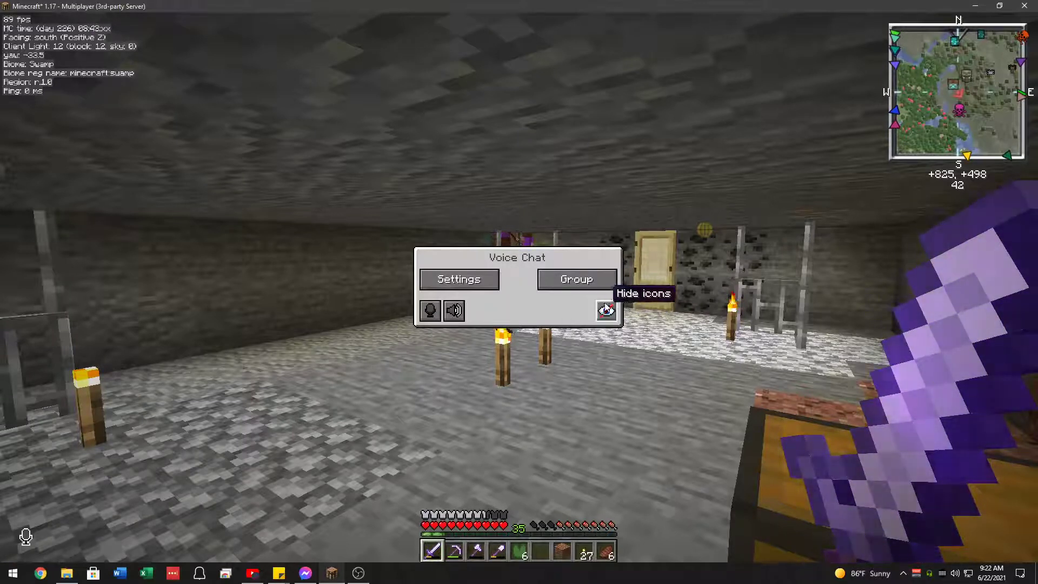
left_click(455, 310)
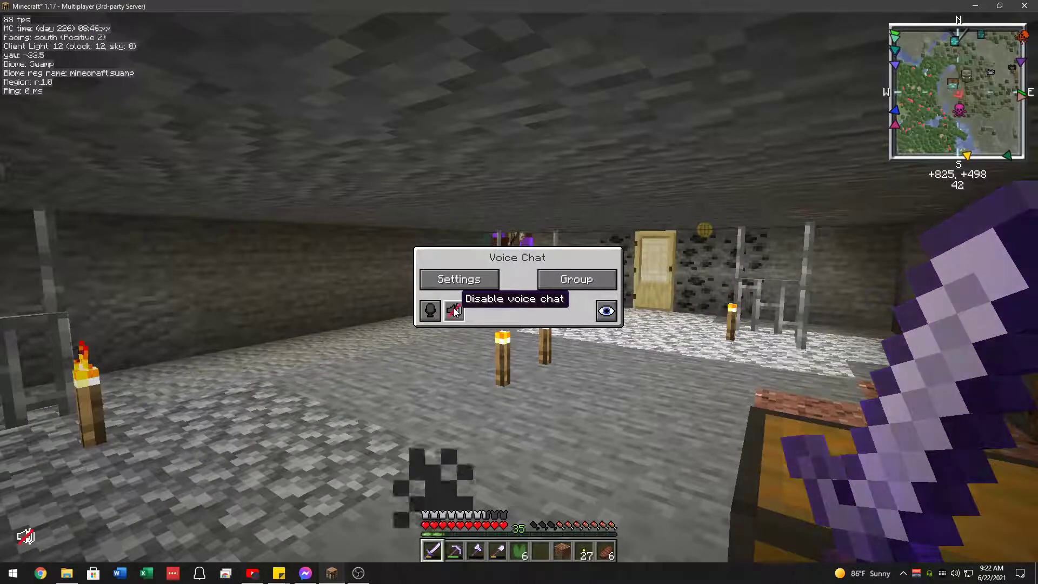
left_click(455, 309)
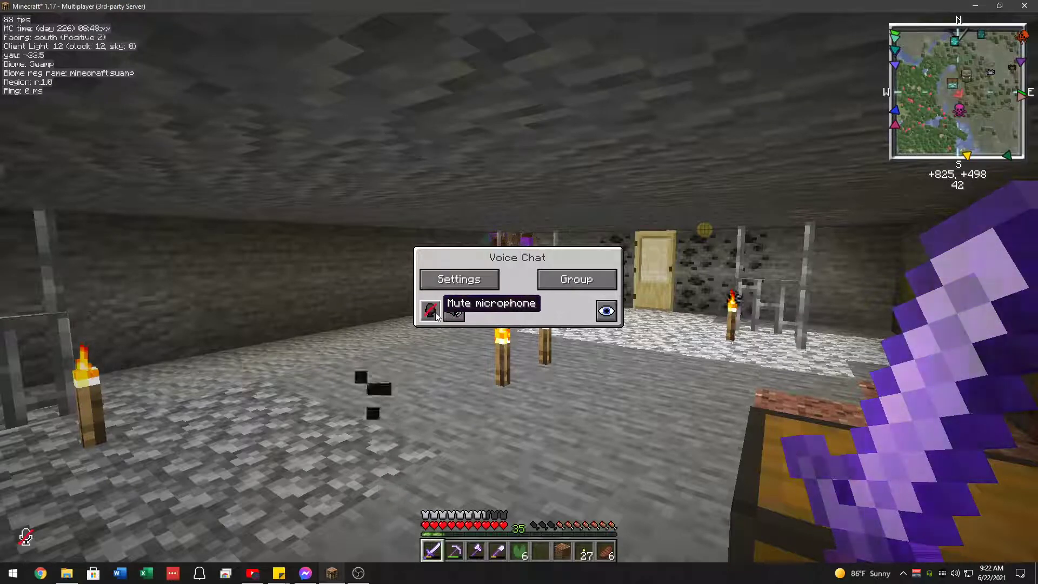
key("Escape")
Step: Open the game's Controls options, review the Voice Chat key bindings, and leave the options unchanged
key("Escape")
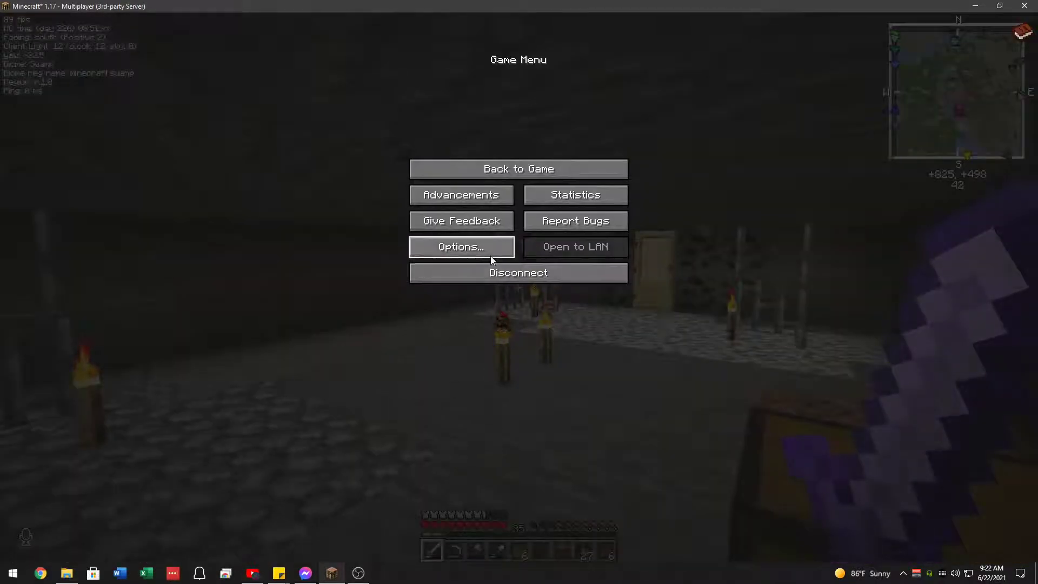
left_click(460, 246)
left_click(605, 187)
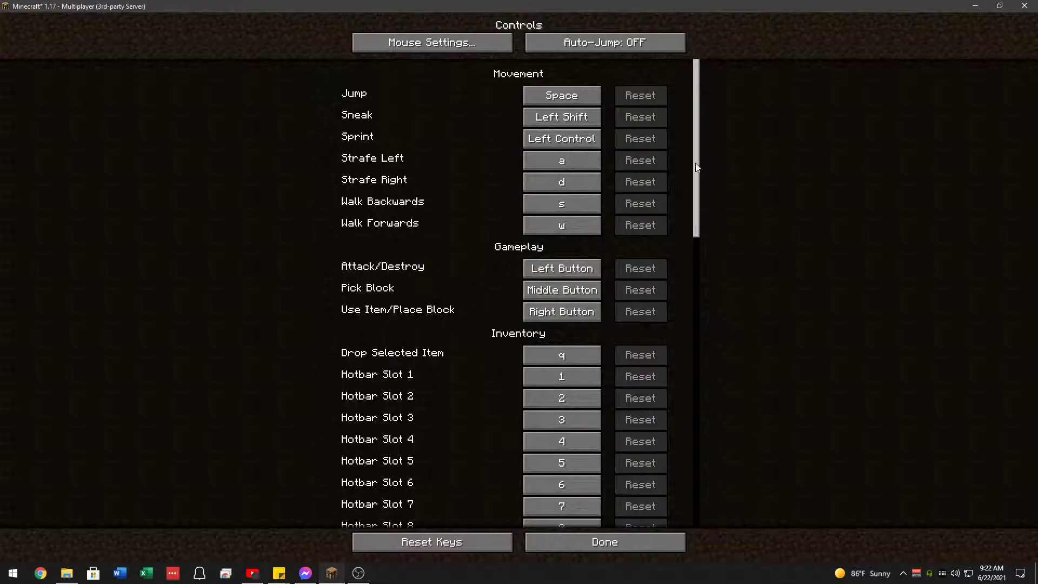
left_click_drag(696, 163, 699, 520)
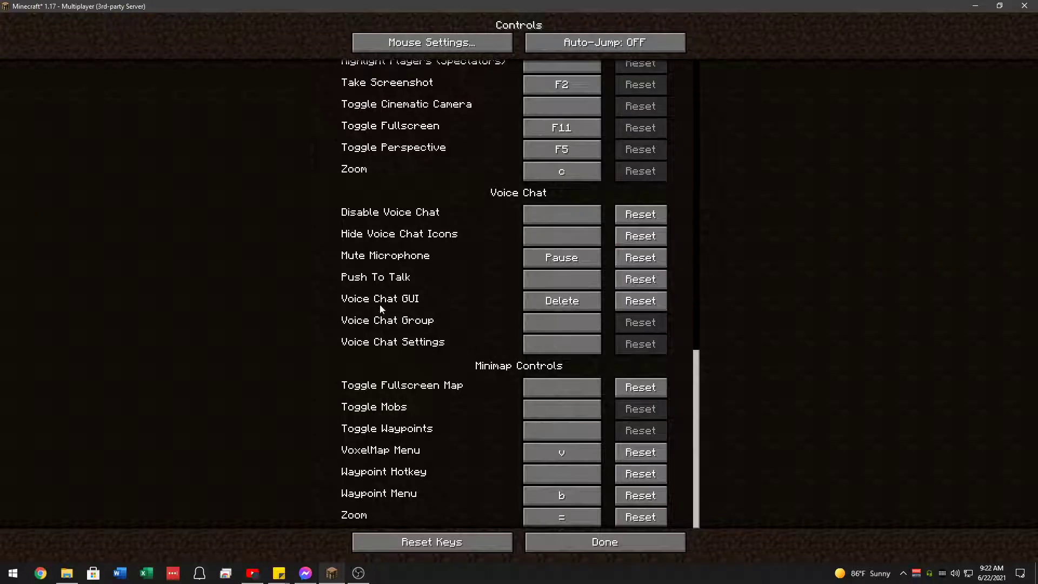
key("Escape")
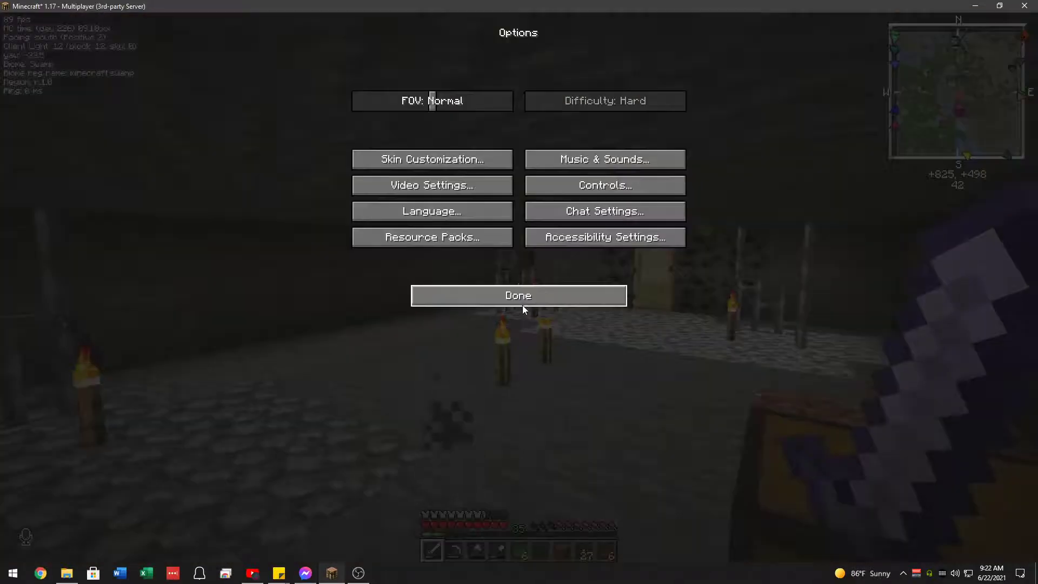
key("Escape")
Step: View the VoxelMap world map, return to the game, and open the chat input
key("m")
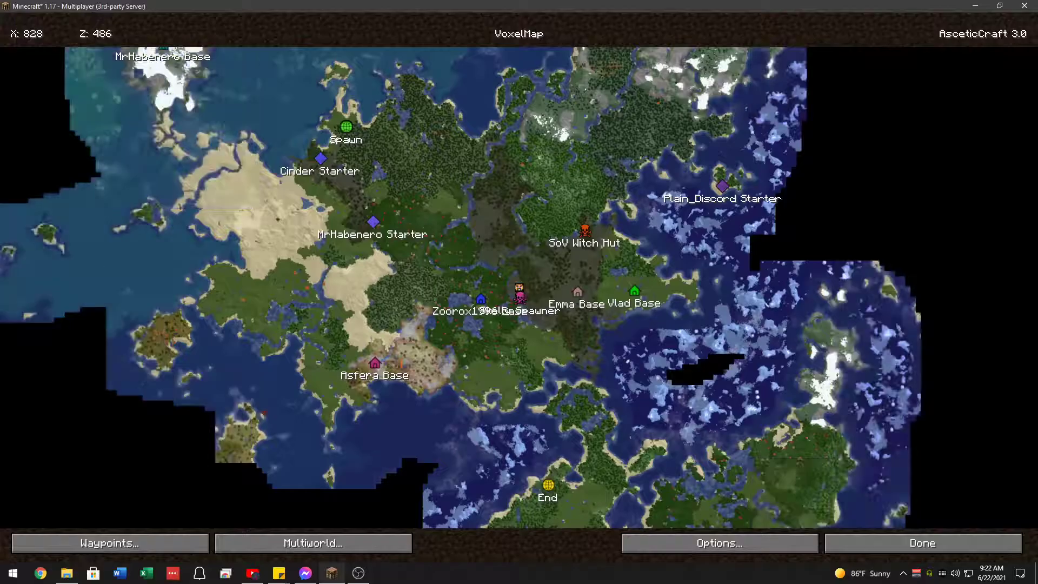
key("m")
key("s")
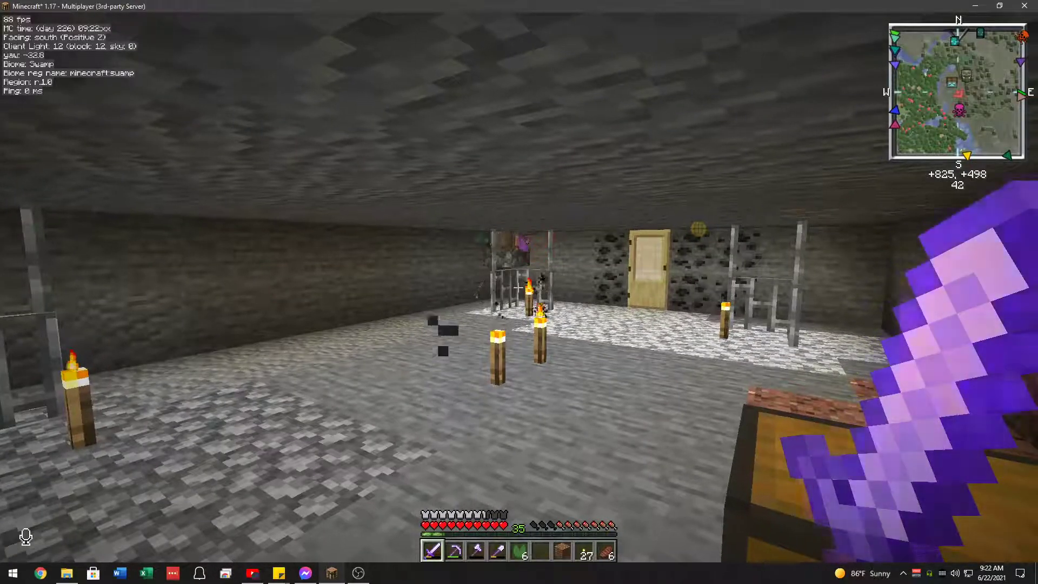
key("t")
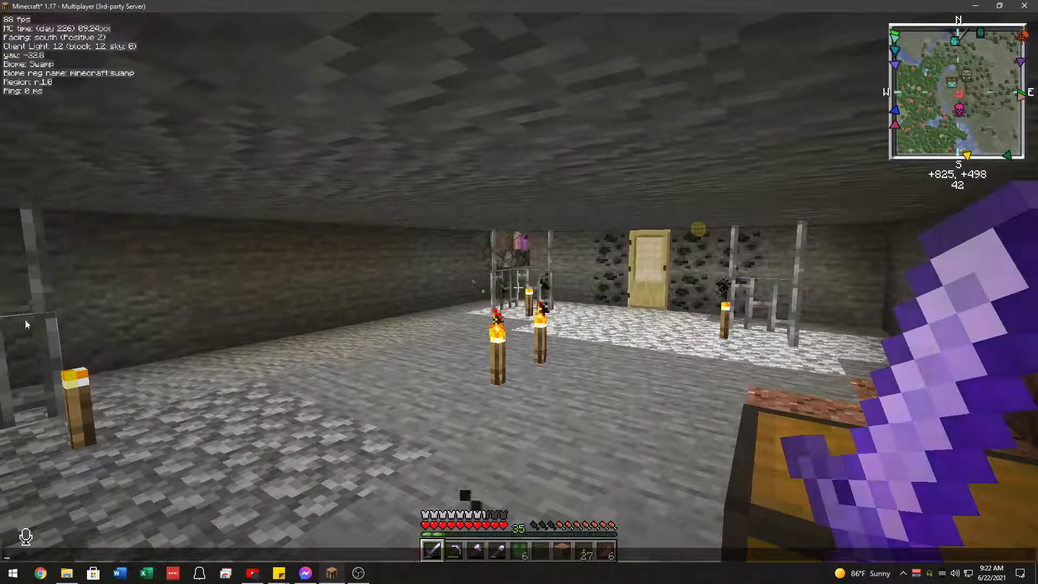